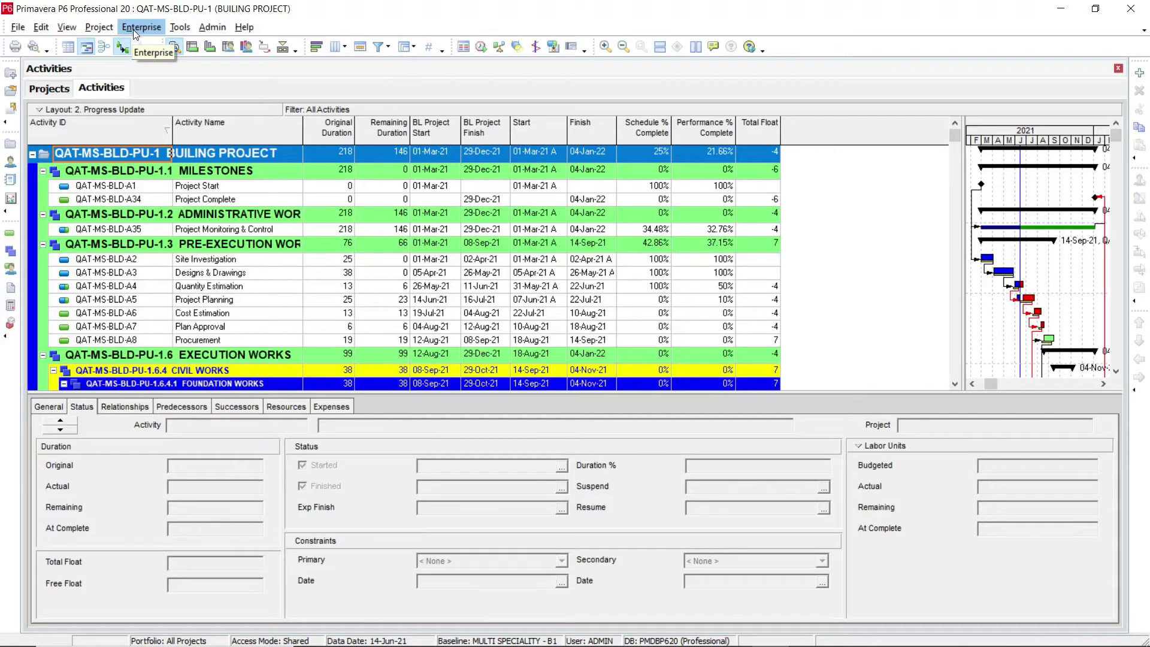
Open the enterprise user defined fields, review the available subject areas and choose Activities
left_click(133, 30)
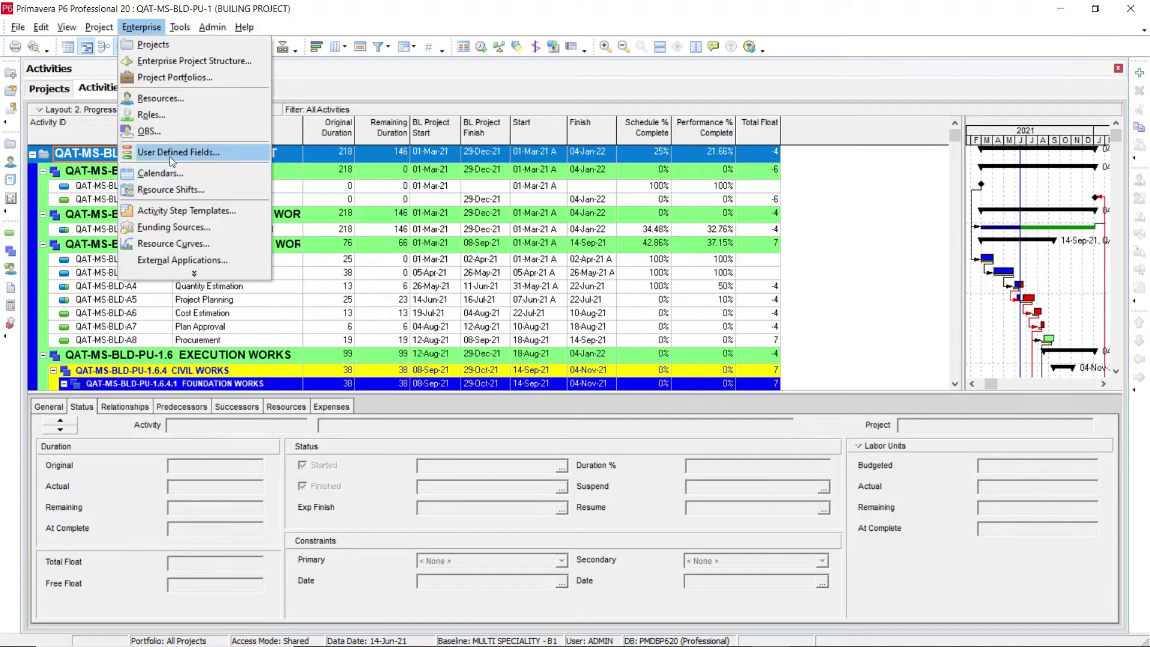
left_click(184, 153)
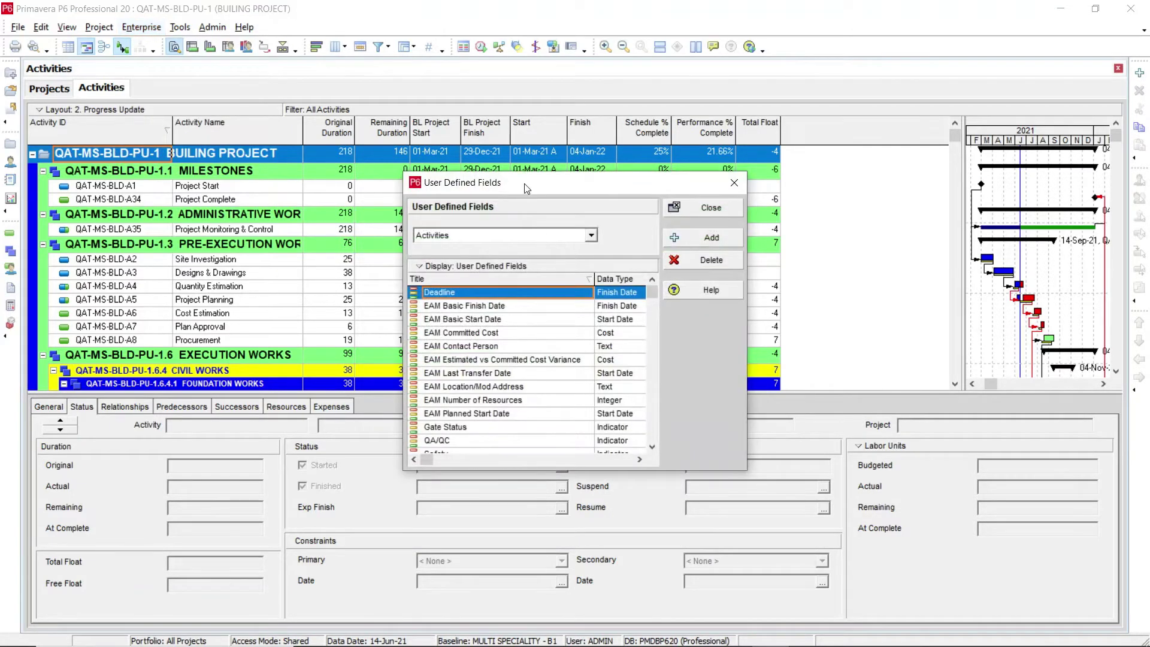
left_click_drag(526, 187, 435, 137)
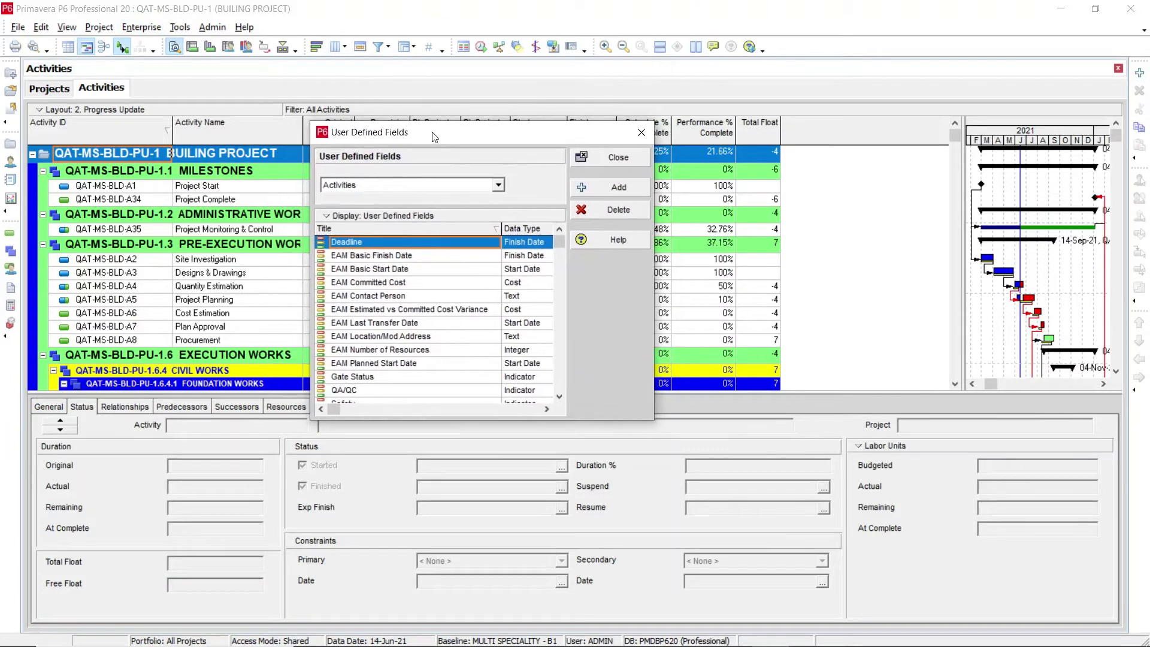
left_click(498, 185)
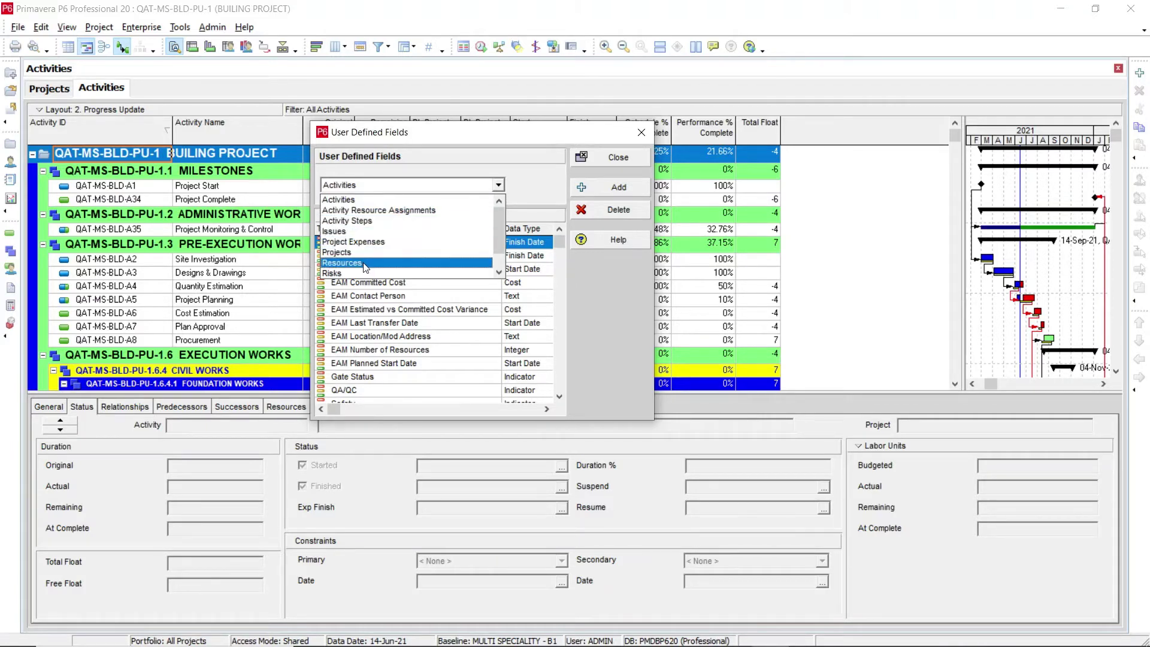
scroll(354, 269, "down", 1)
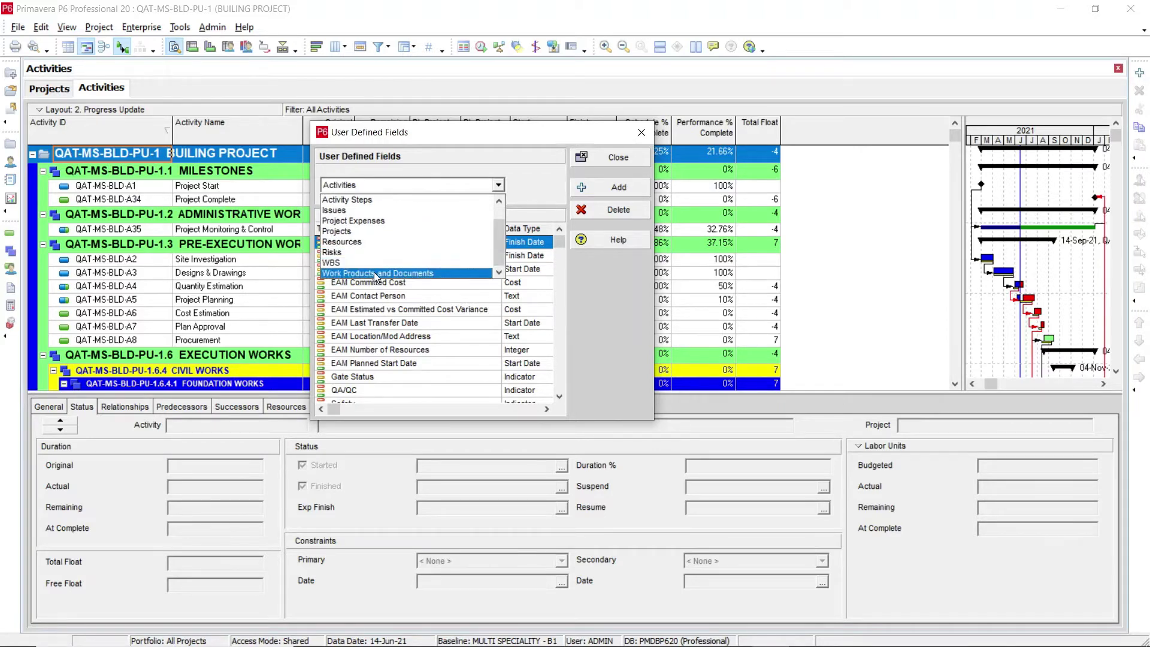
scroll(415, 279, "up", 1)
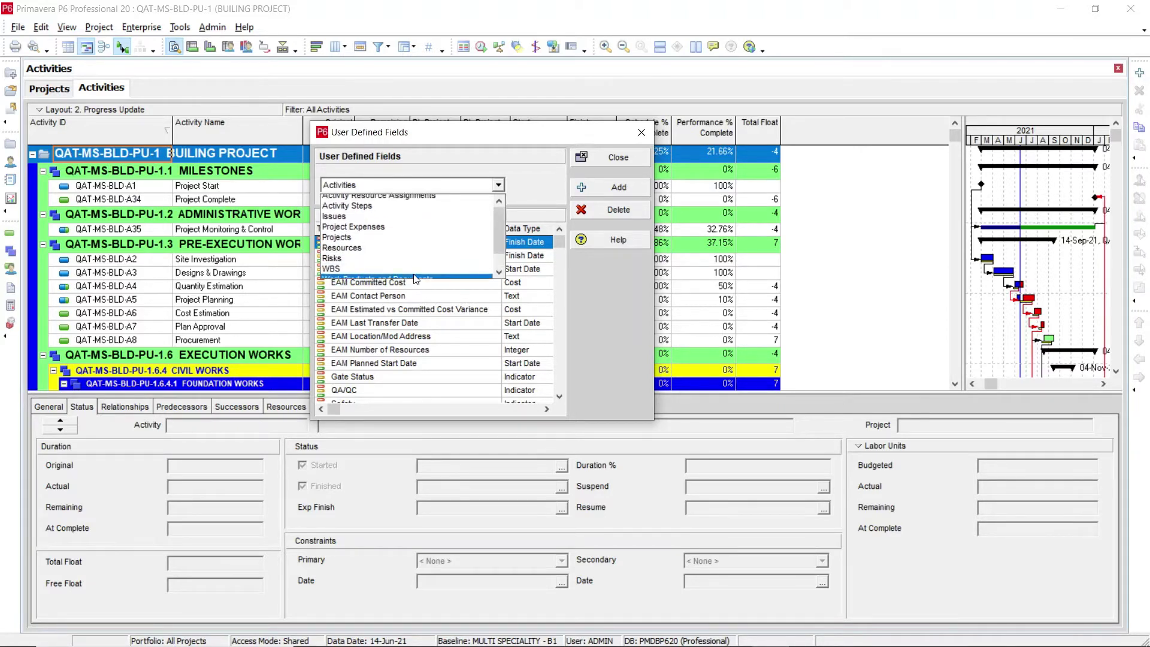
scroll(415, 279, "up", 1)
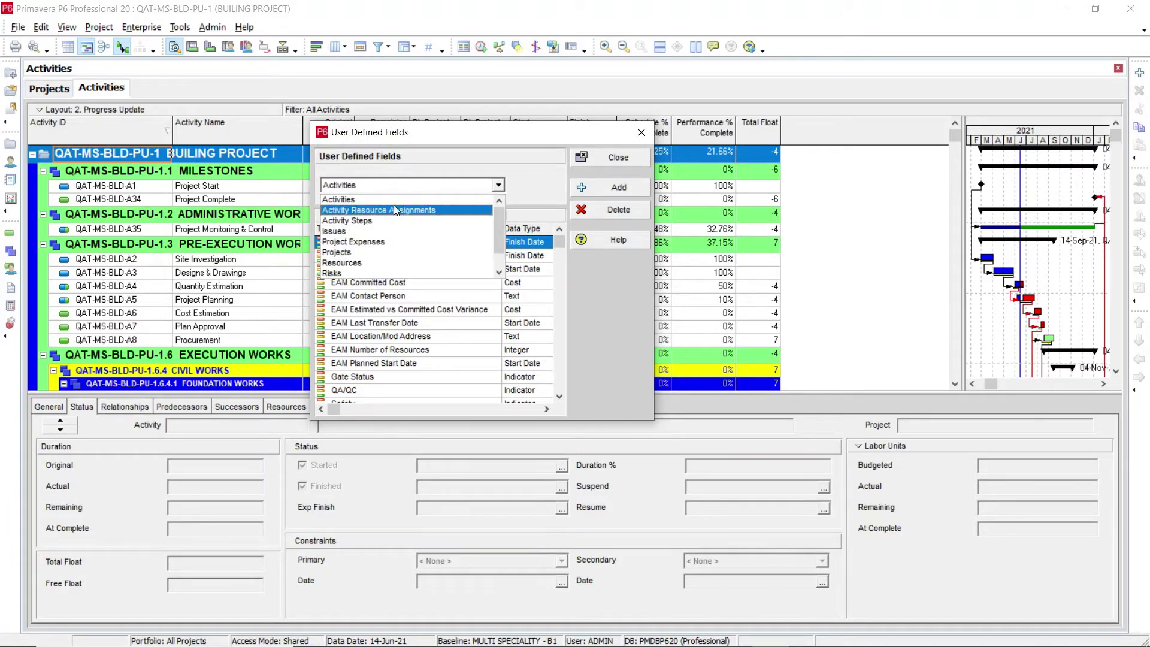
scroll(395, 210, "up", 1)
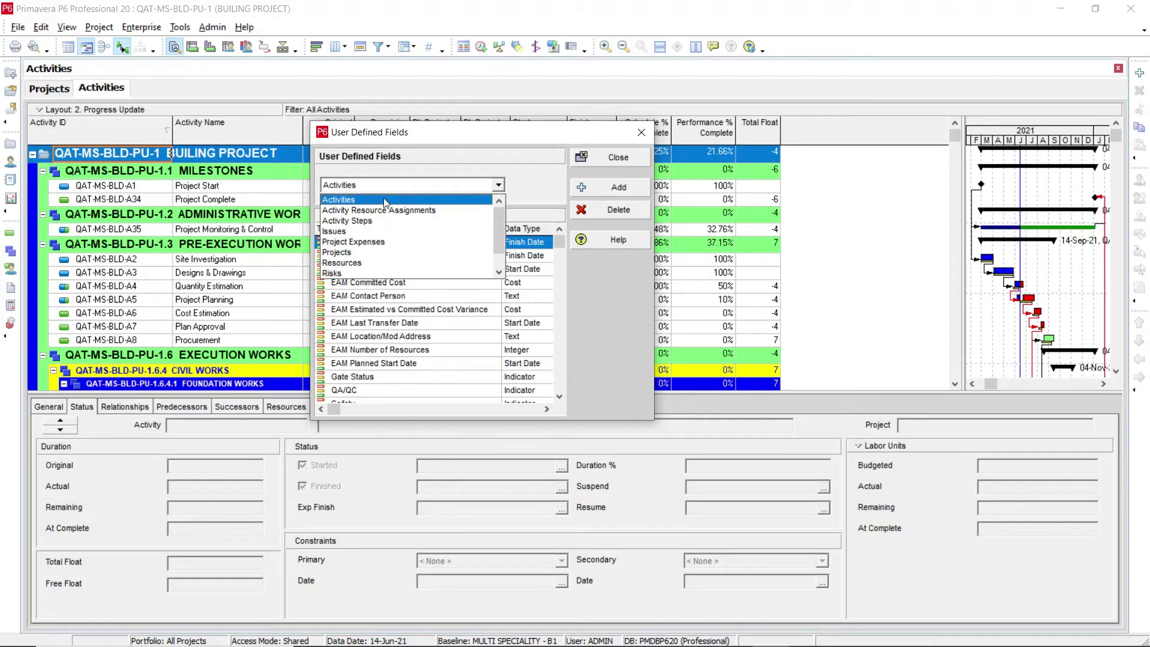
left_click(386, 200)
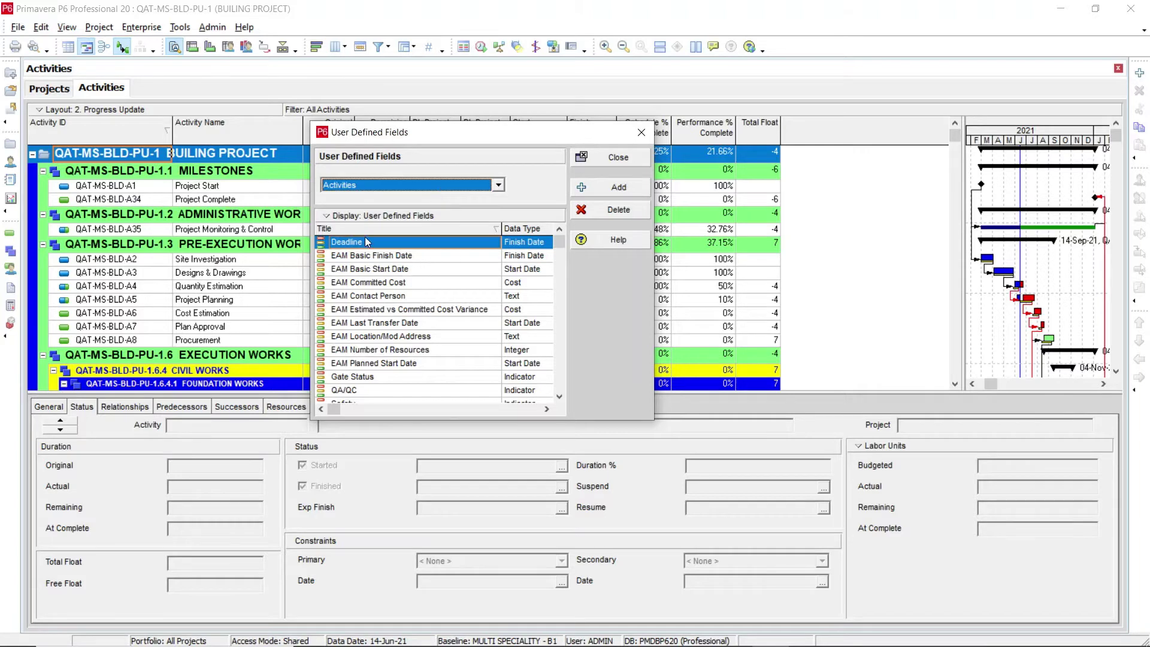
left_click_drag(561, 247, 565, 224)
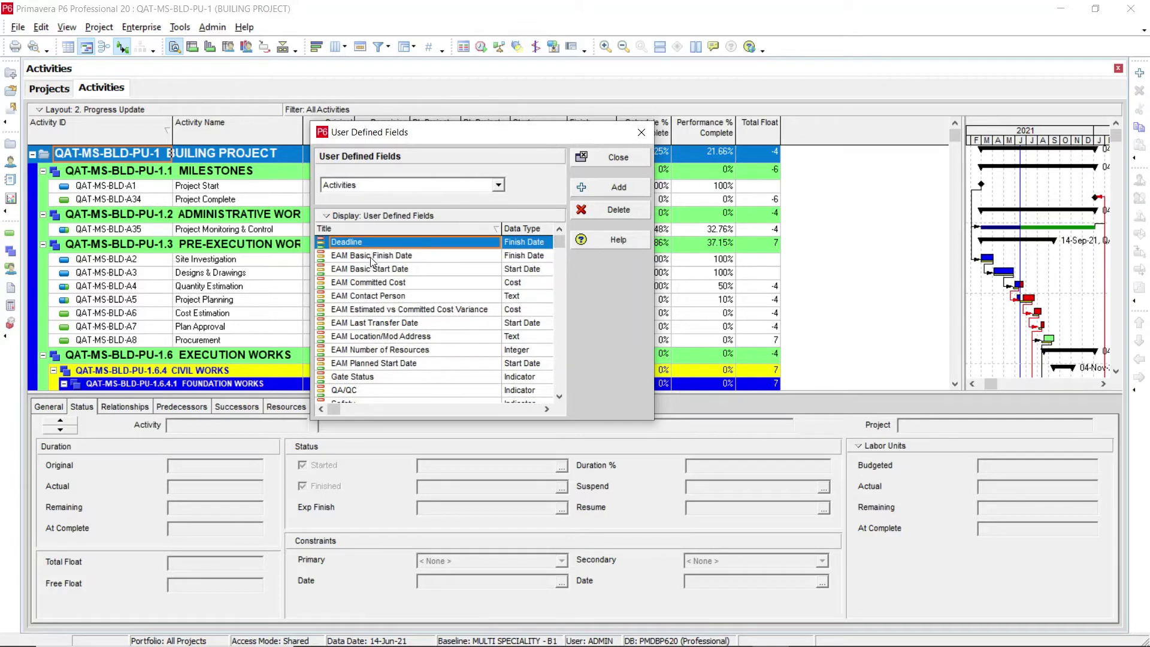
Add a new activity user defined field titled "Comments on Activity Status"
left_click(592, 188)
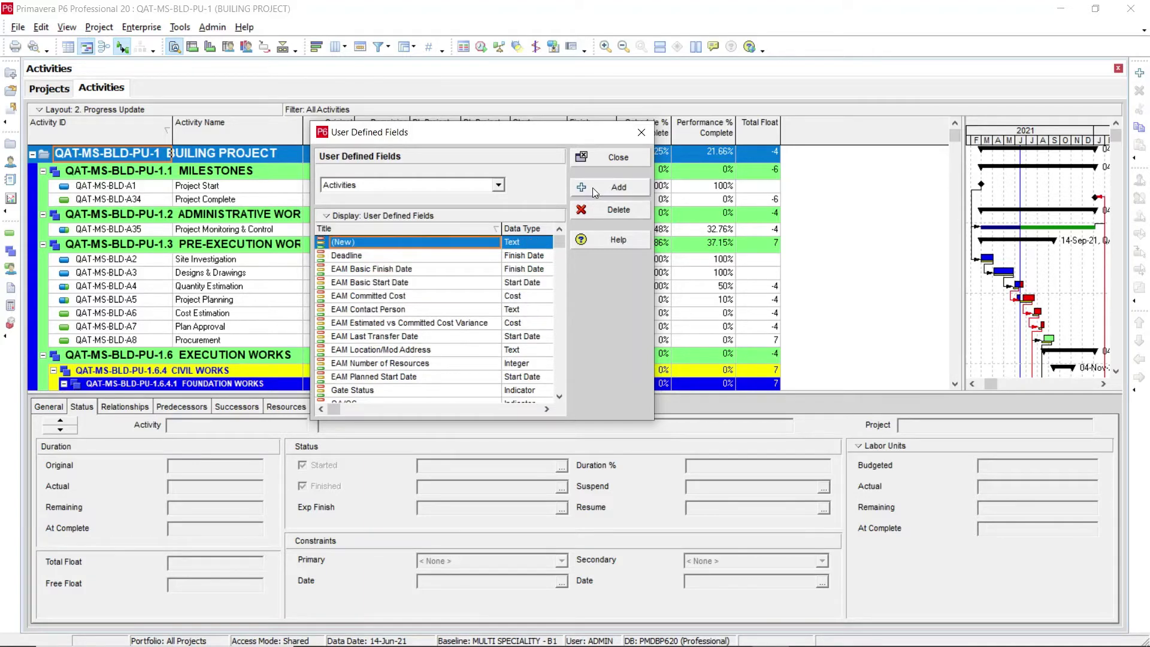
left_click(387, 243)
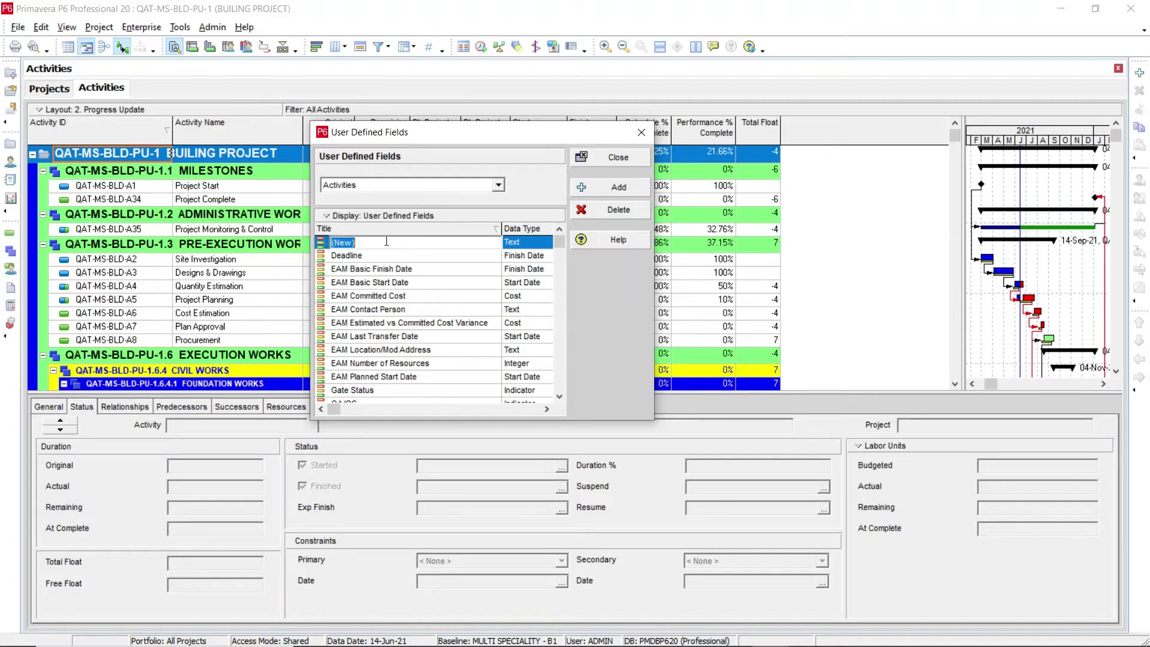
type("Comments on Activity Staus")
type("t")
Set the data type of the Comments on Activity Status field to Text and close the field definitions
left_click(515, 241)
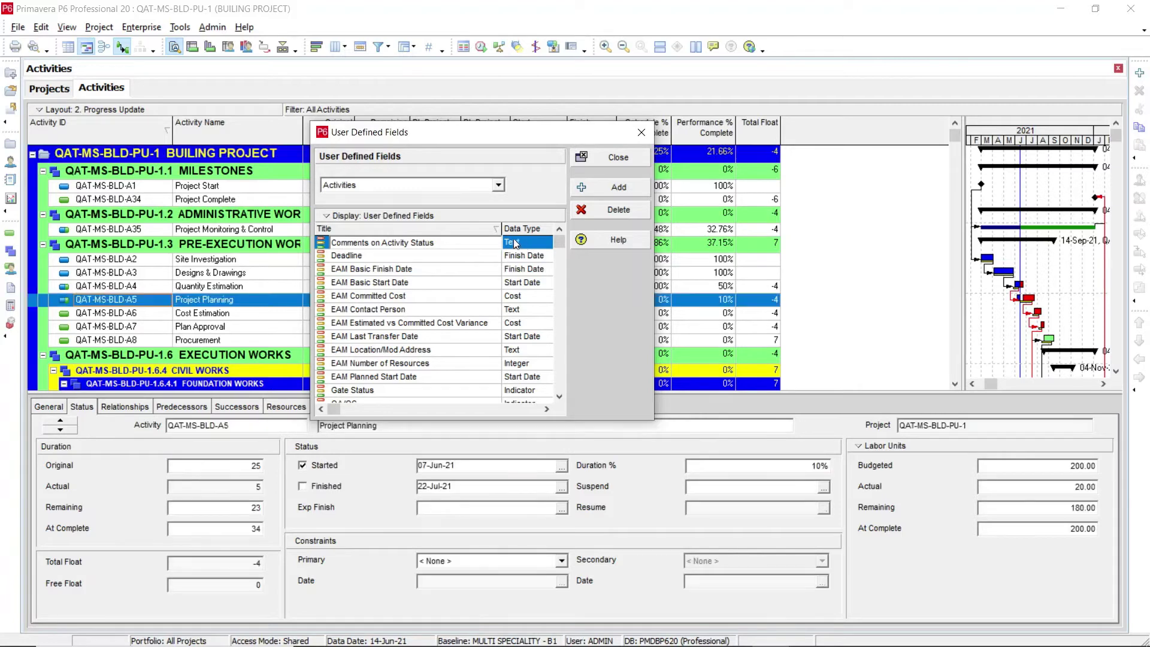
left_click_drag(502, 228, 487, 228)
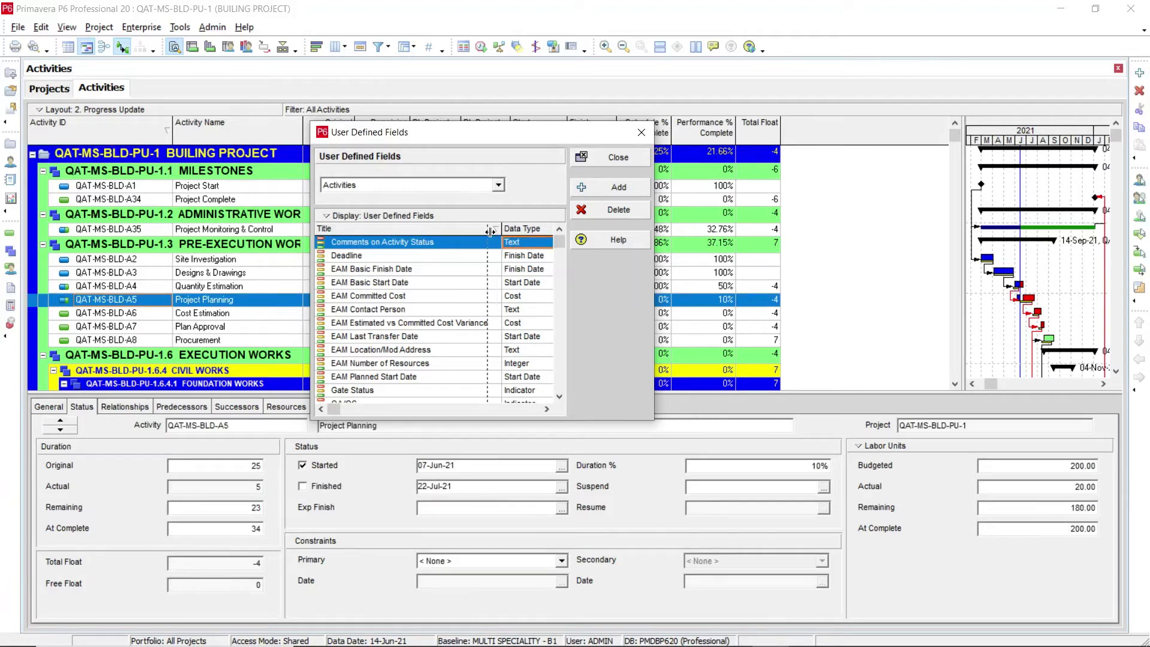
left_click(522, 242)
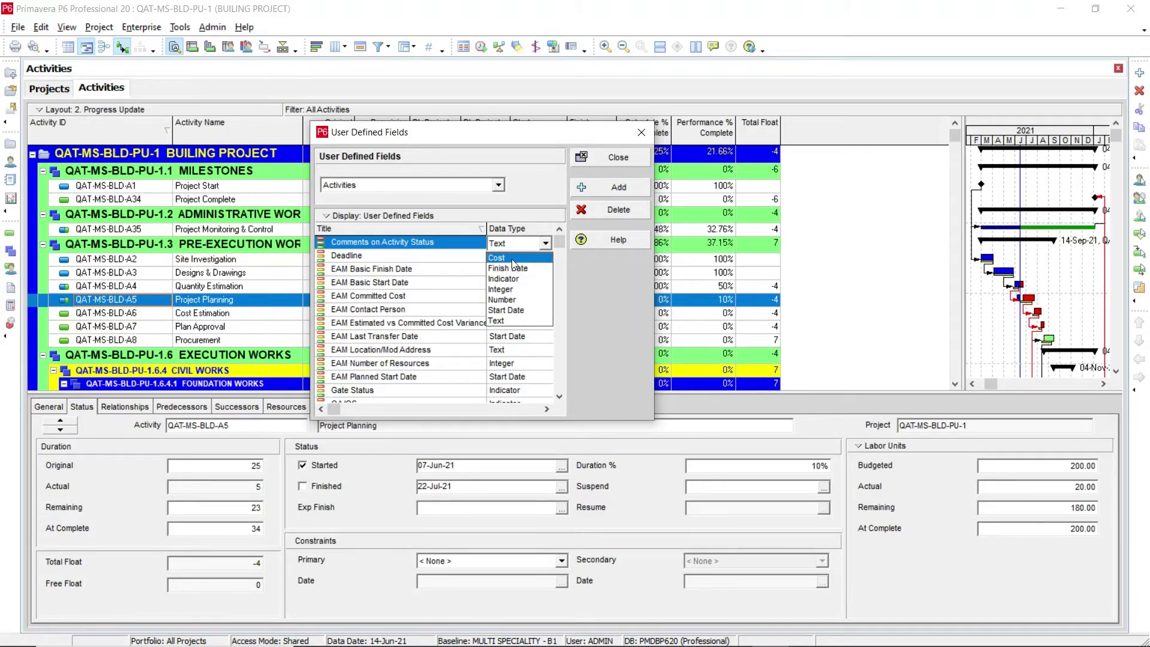
left_click(505, 323)
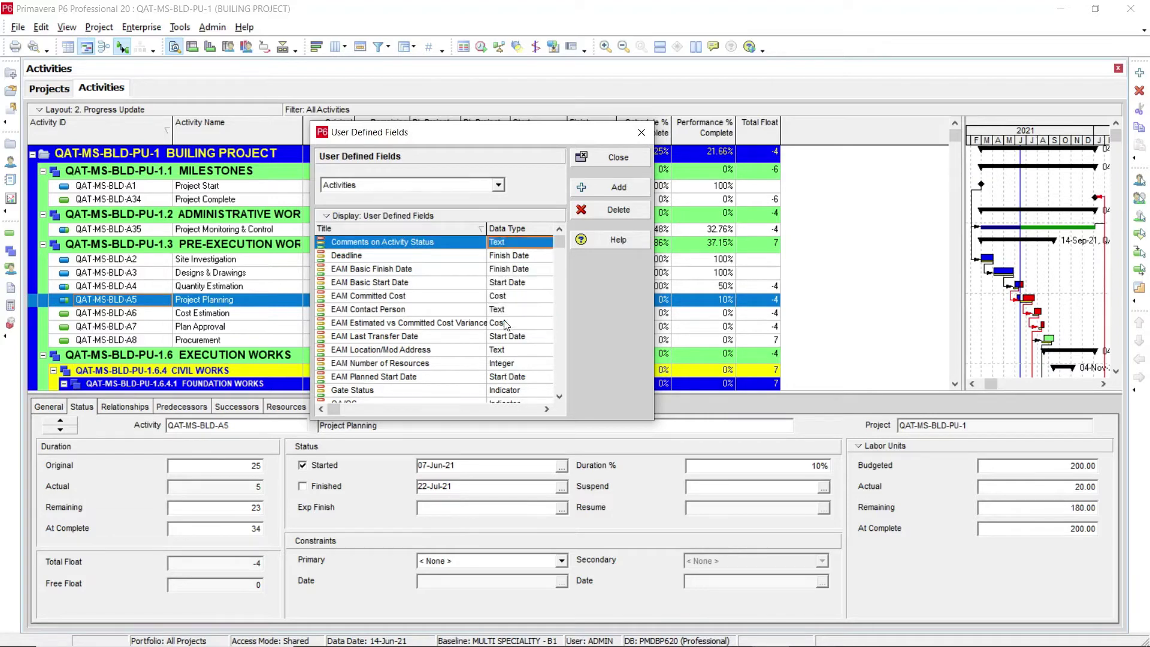
left_click(460, 247)
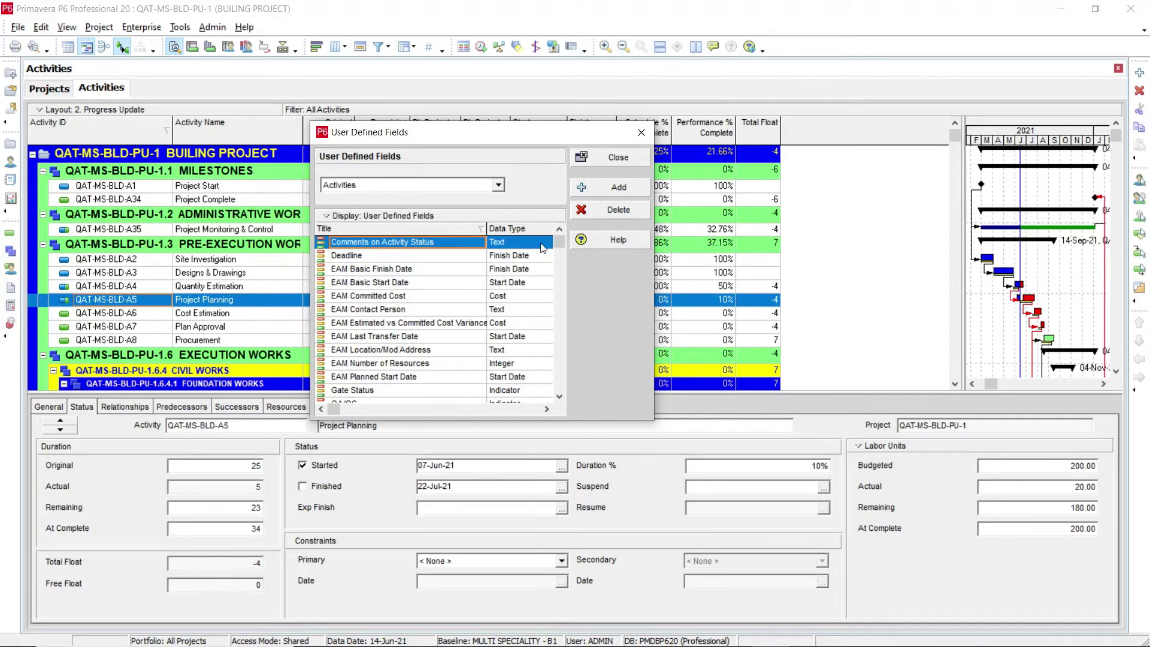
left_click(605, 158)
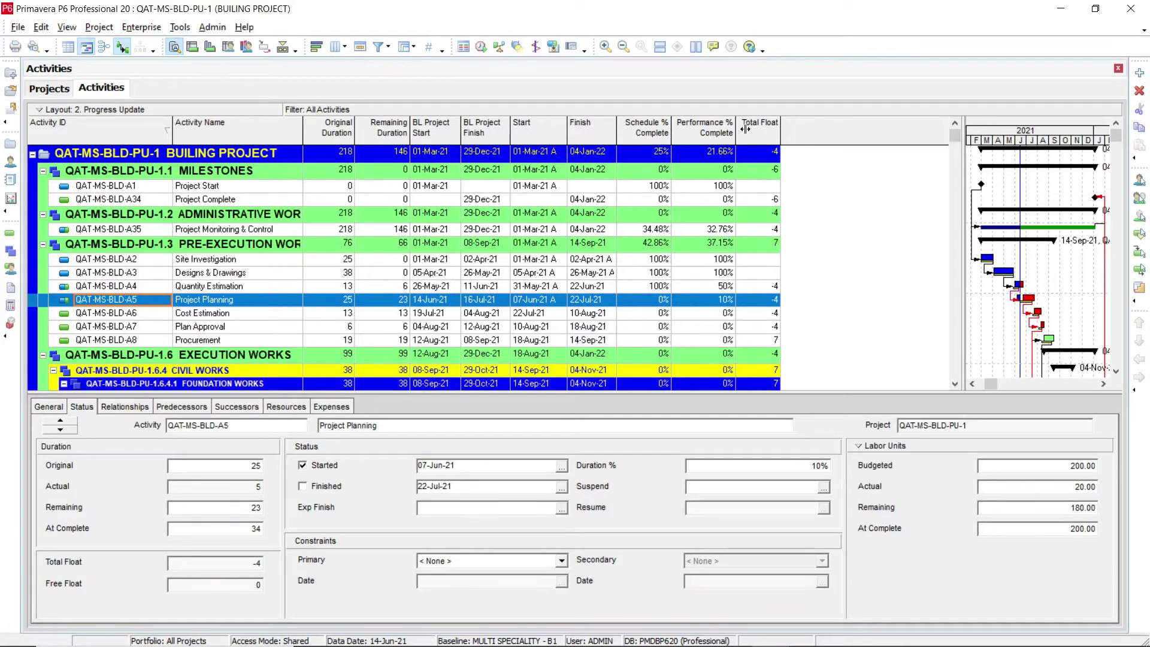
Add the user-defined Comments on Activity Status column after Total Float in the activity table and widen it
right_click(798, 183)
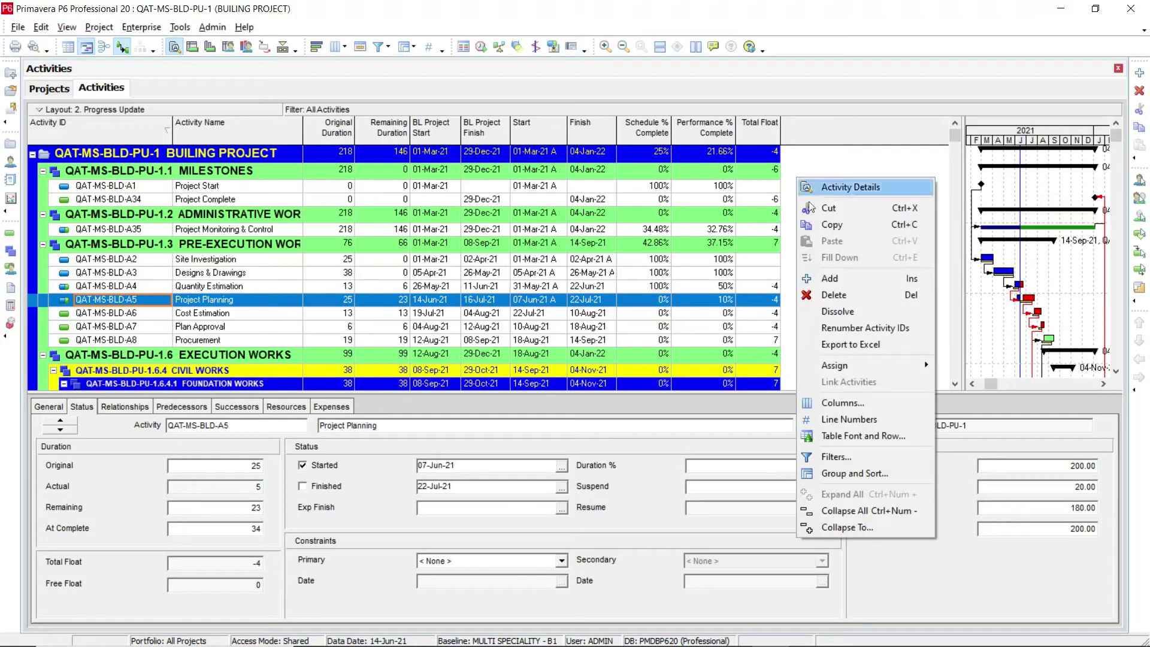
left_click(842, 404)
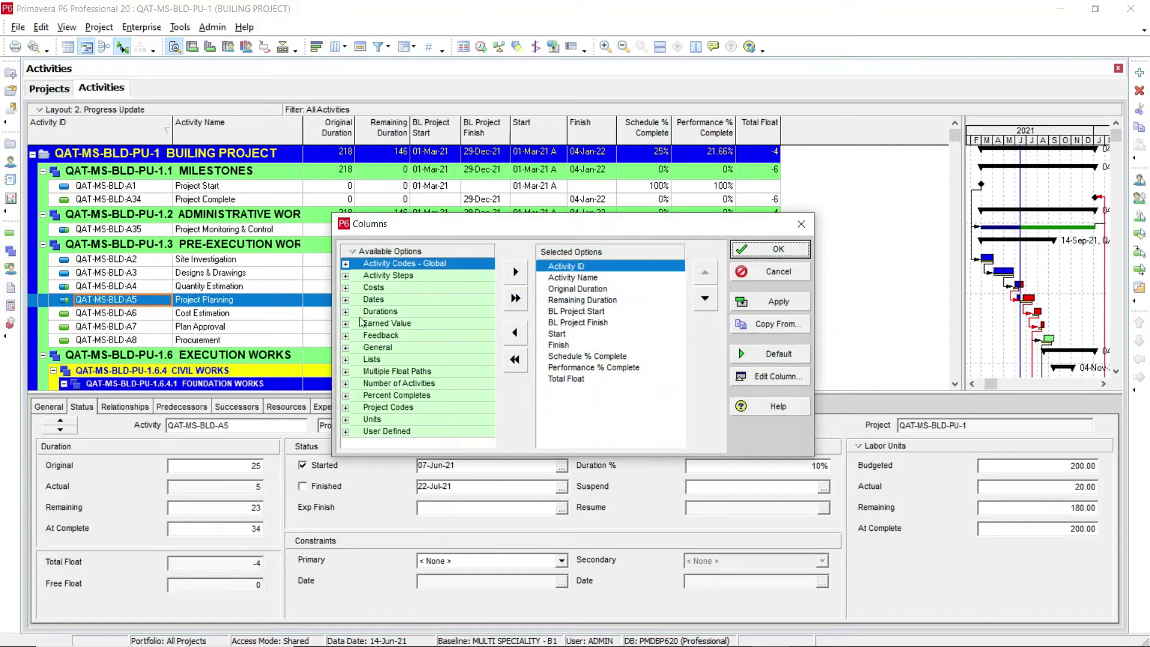
left_click(346, 432)
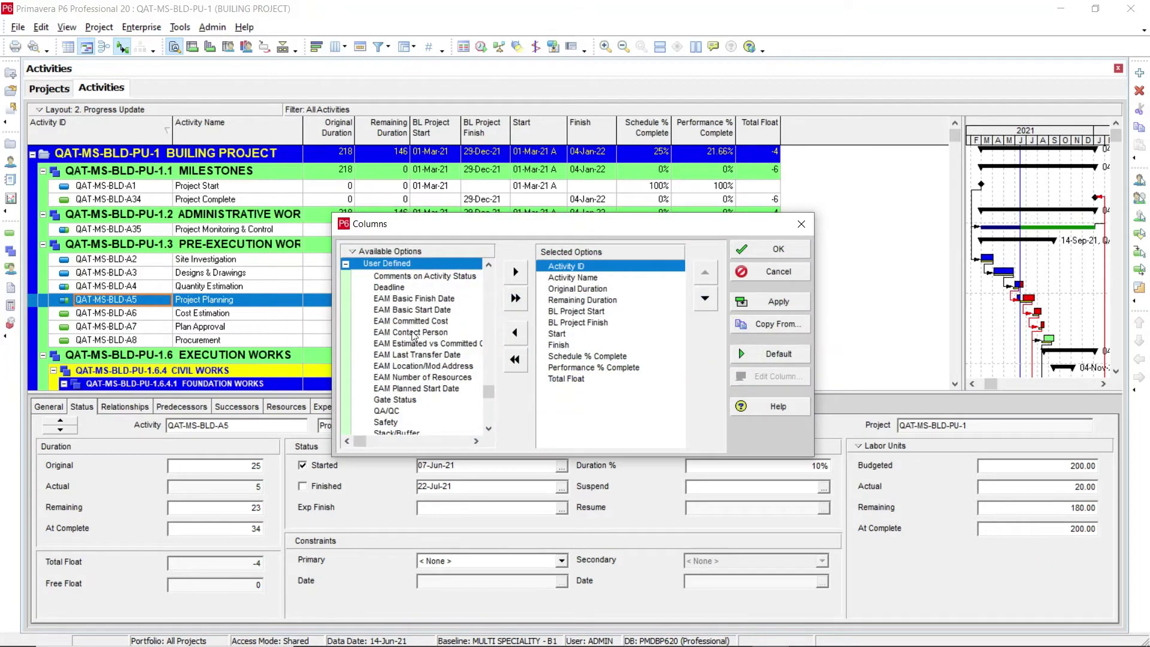
left_click(395, 276)
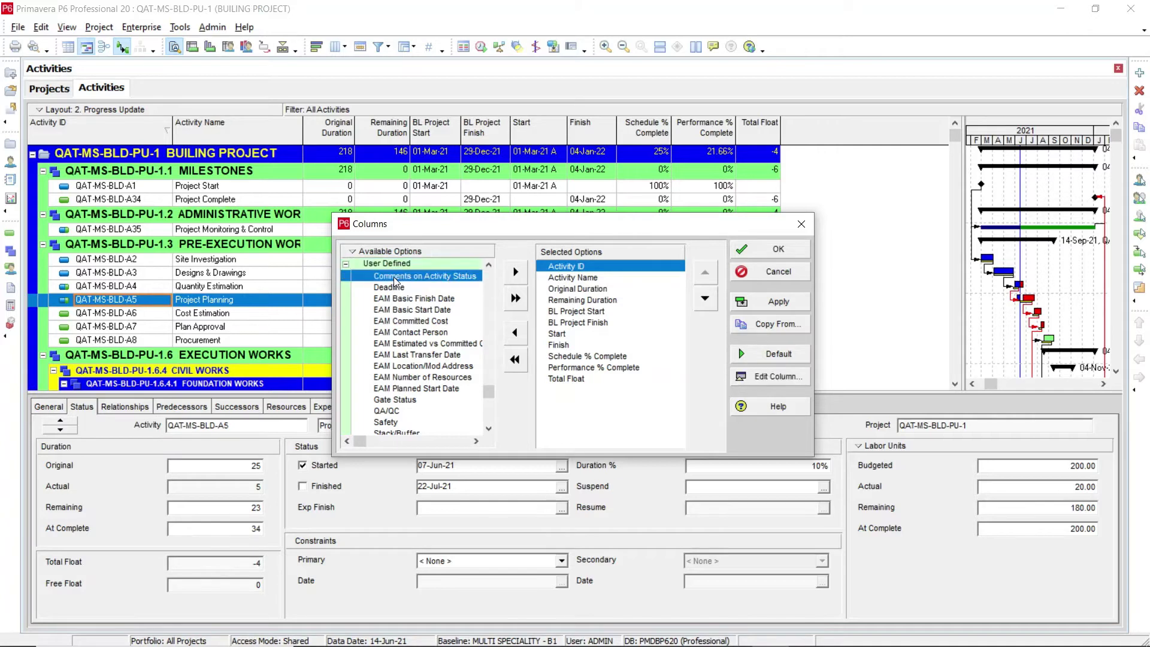
scroll(397, 307, "down", 1)
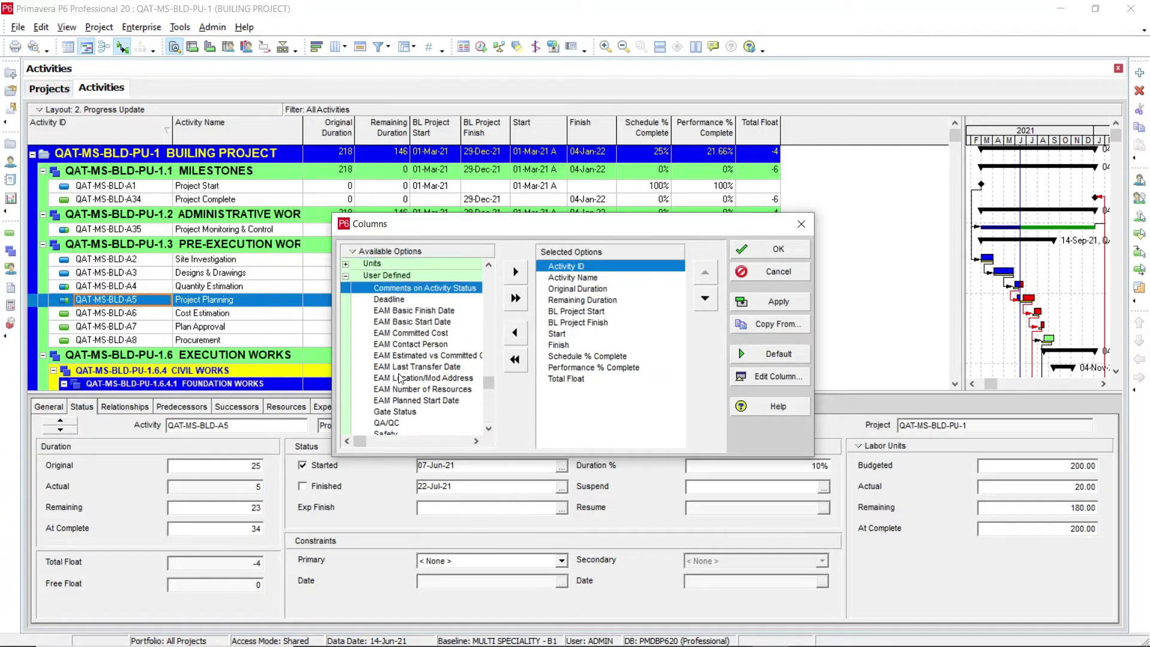
scroll(410, 338, "up", 1)
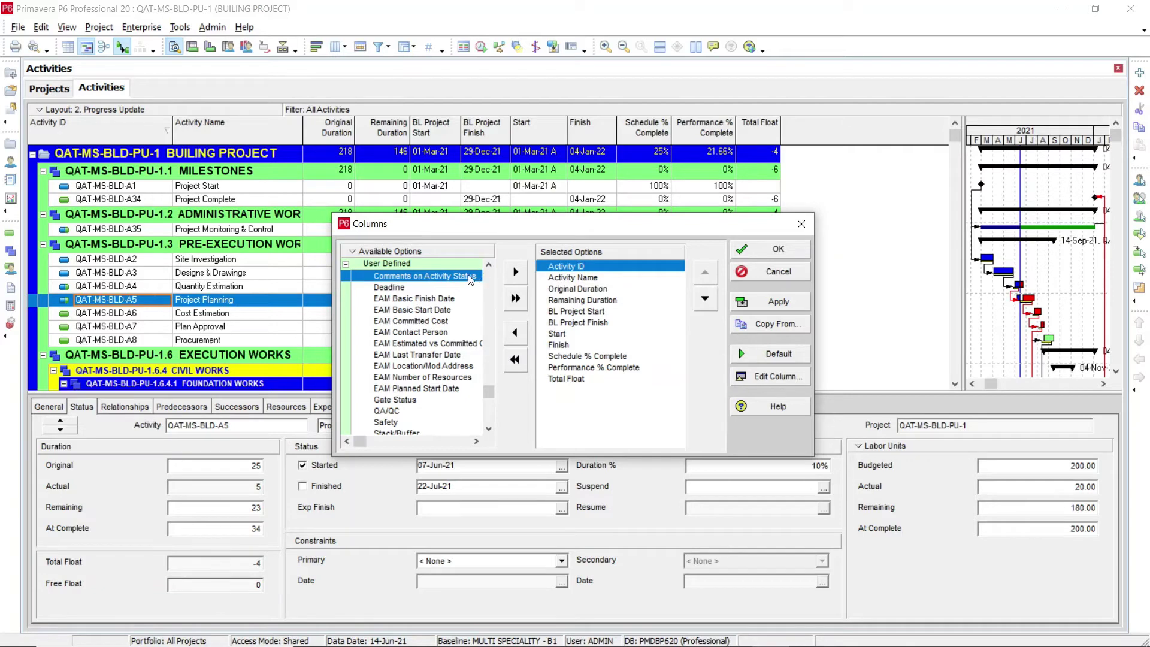
left_click(556, 380)
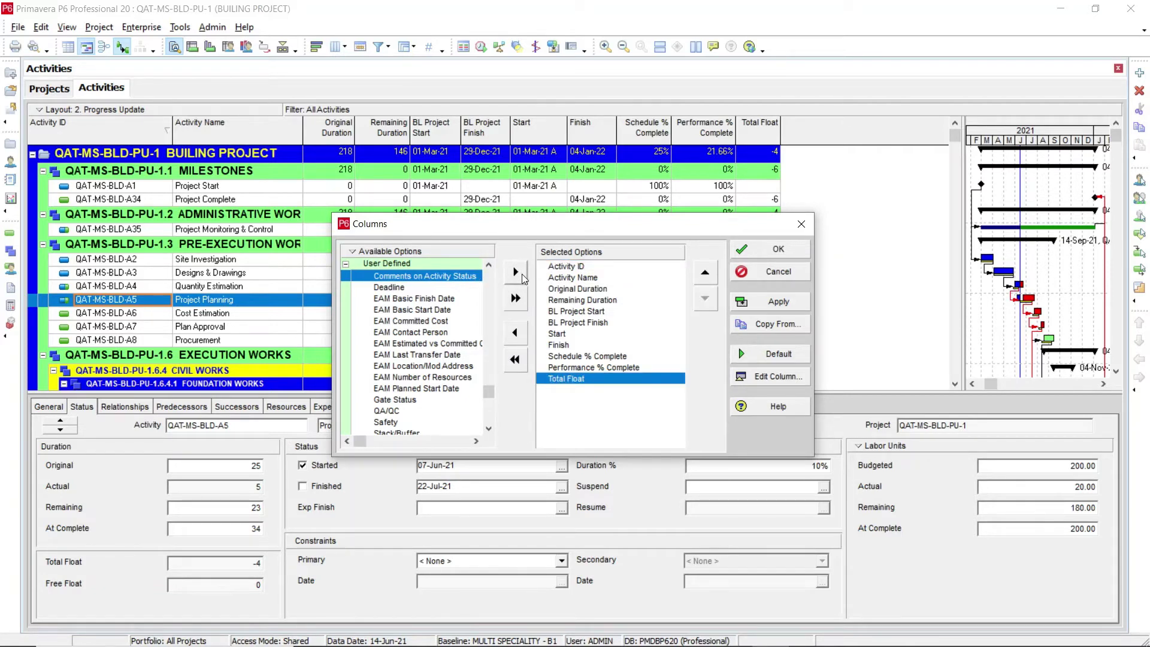
left_click(515, 271)
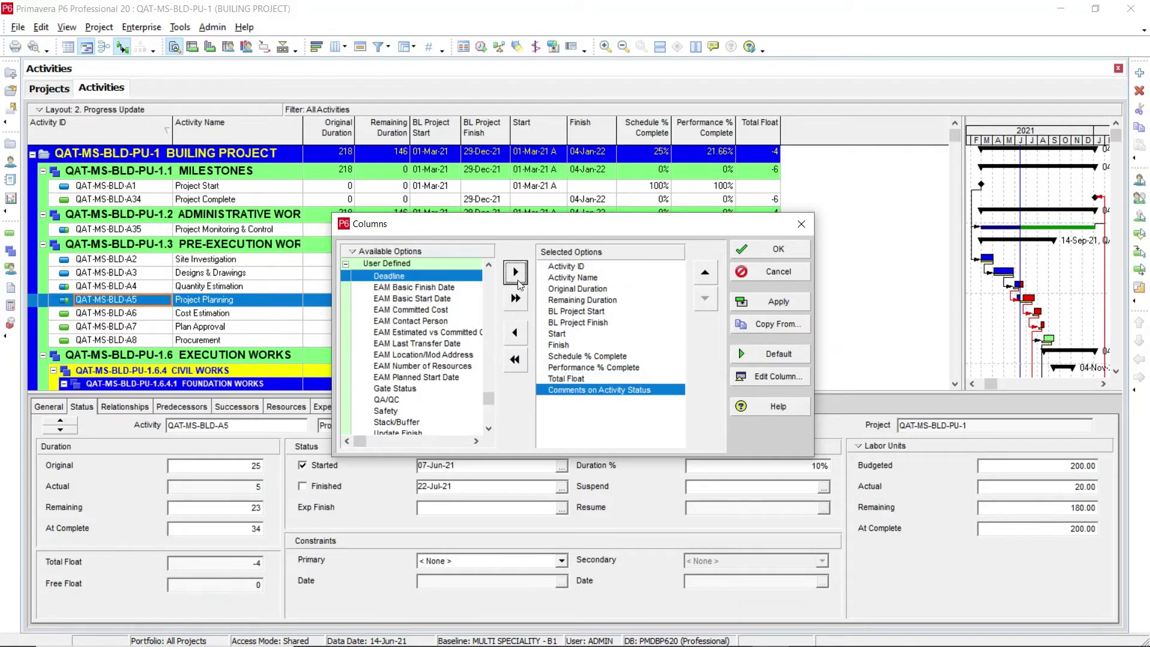
left_click(758, 251)
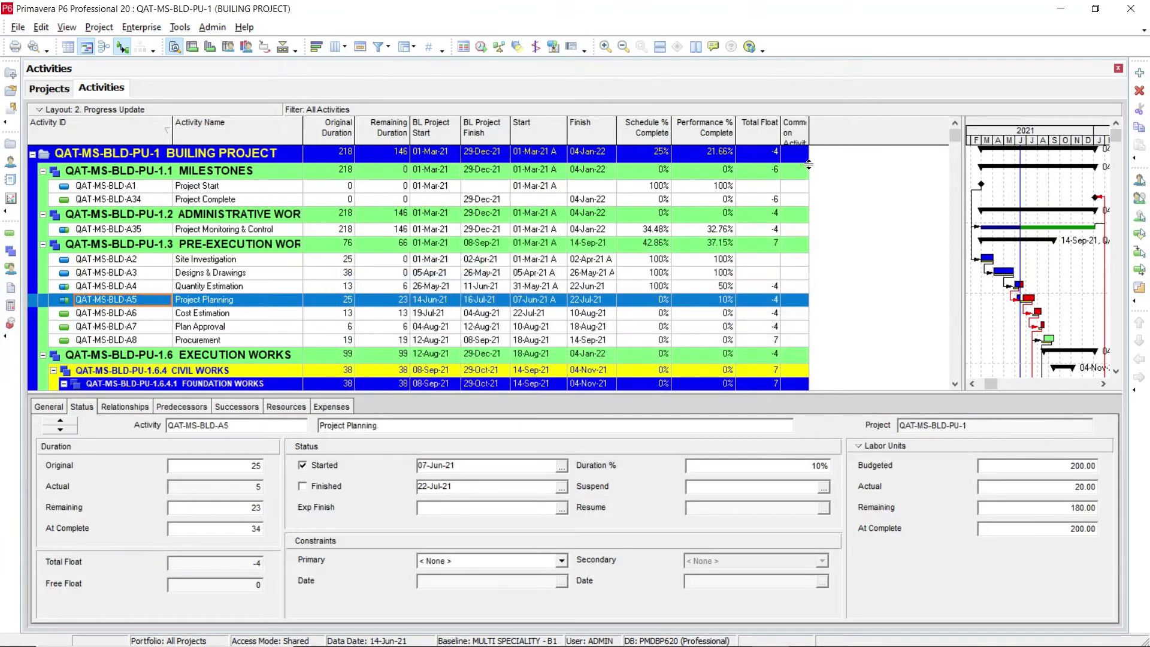
left_click_drag(810, 133, 851, 146)
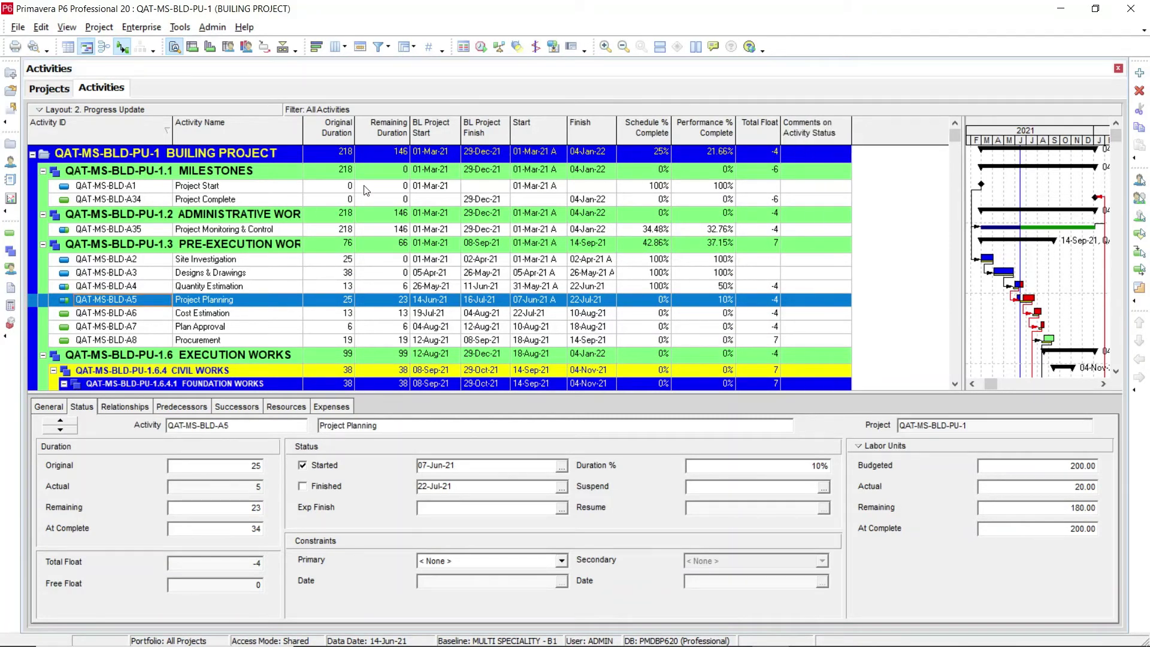
Add User Defined Fields after Expenses in the activity details display and show its contents
right_click(377, 404)
left_click(405, 429)
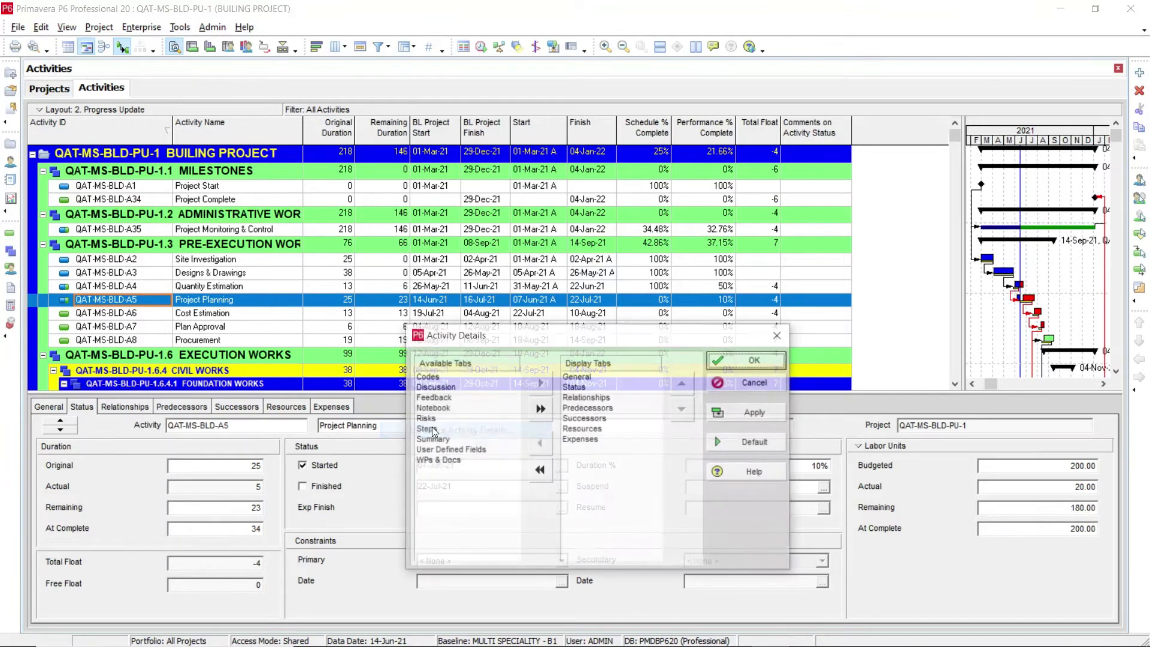
left_click(441, 451)
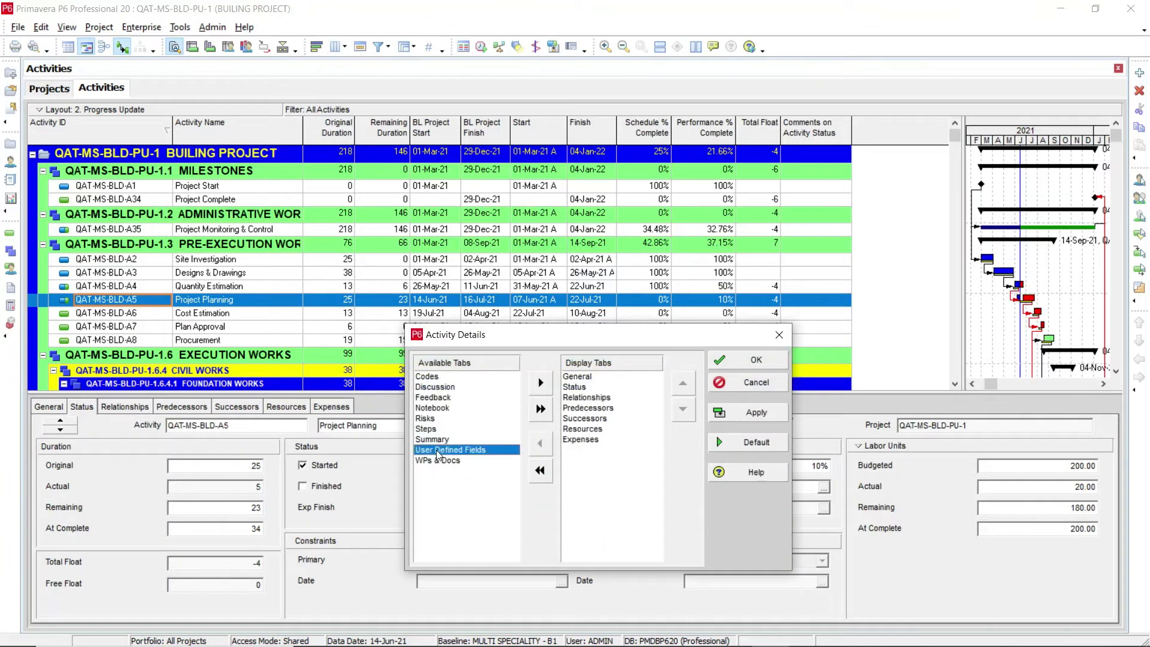
left_click(580, 442)
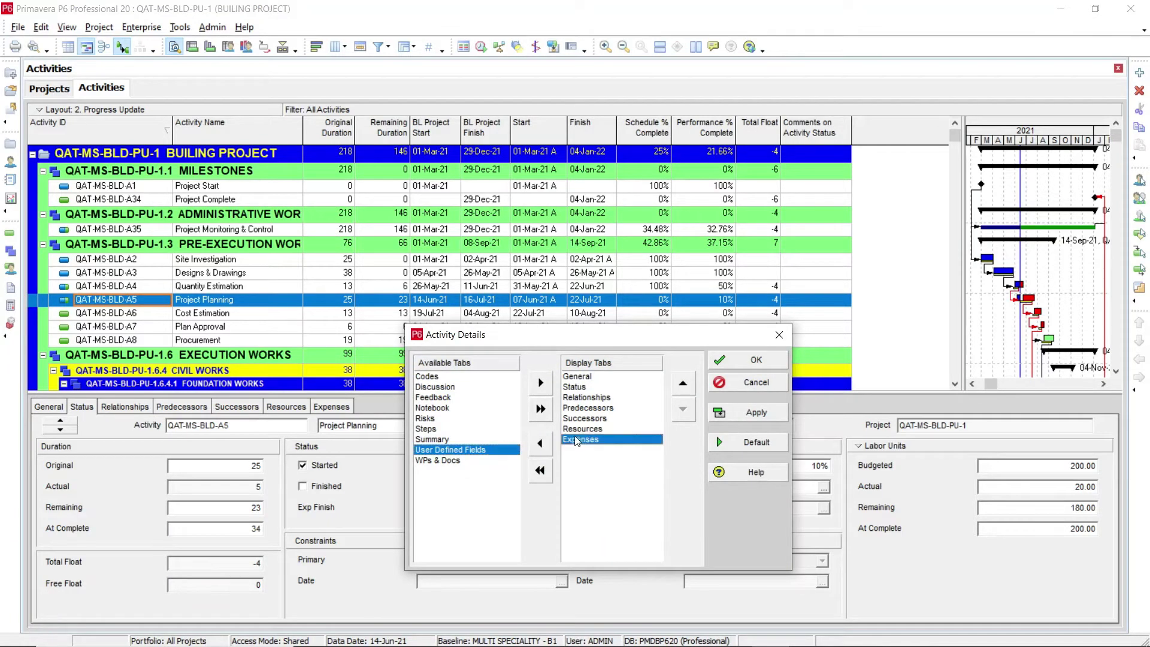
left_click(542, 383)
left_click(727, 359)
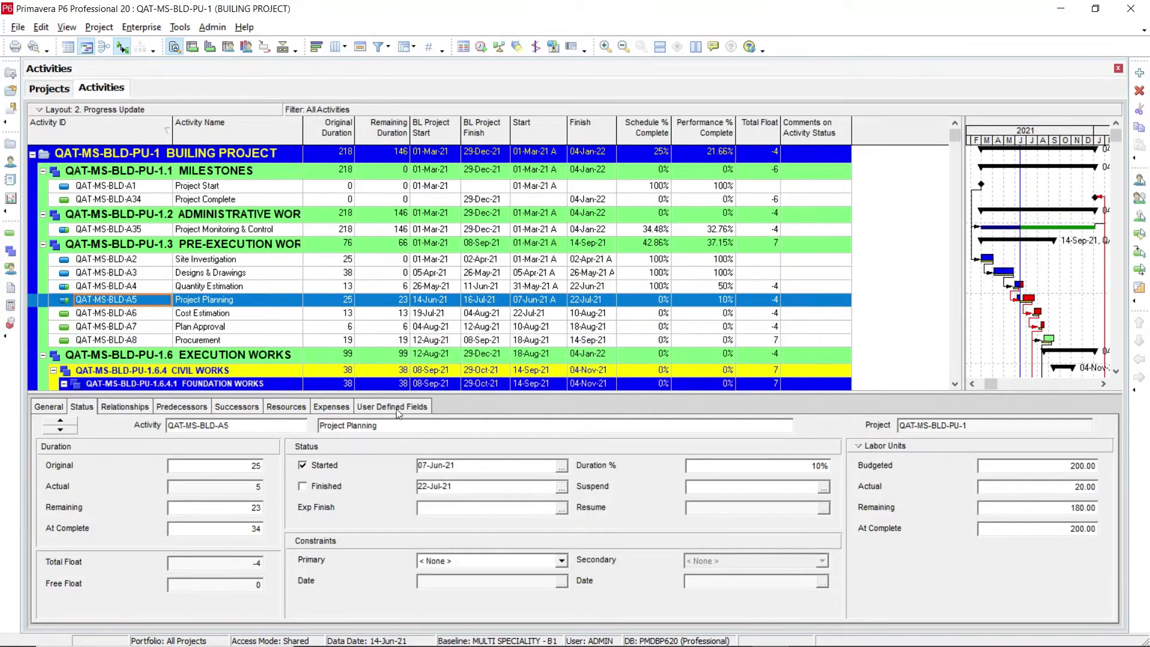
left_click(397, 411)
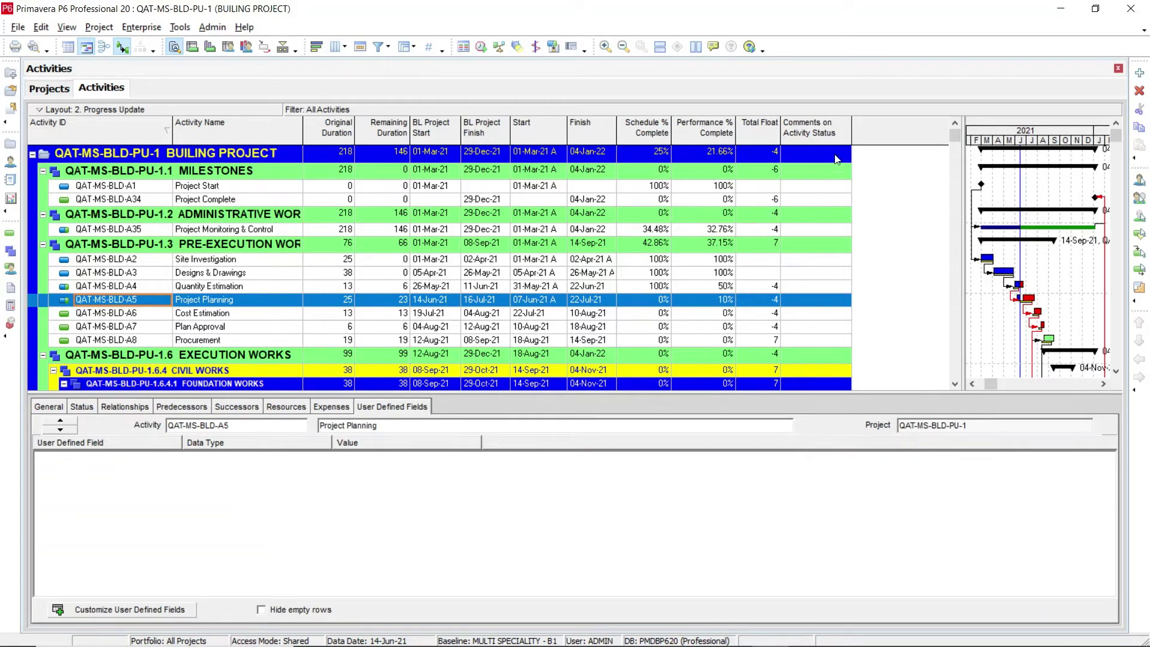
Widen the Comments on Activity Status column slightly and enter "Project Started" as the comment for the Project Start activity
left_click_drag(854, 132, 873, 132)
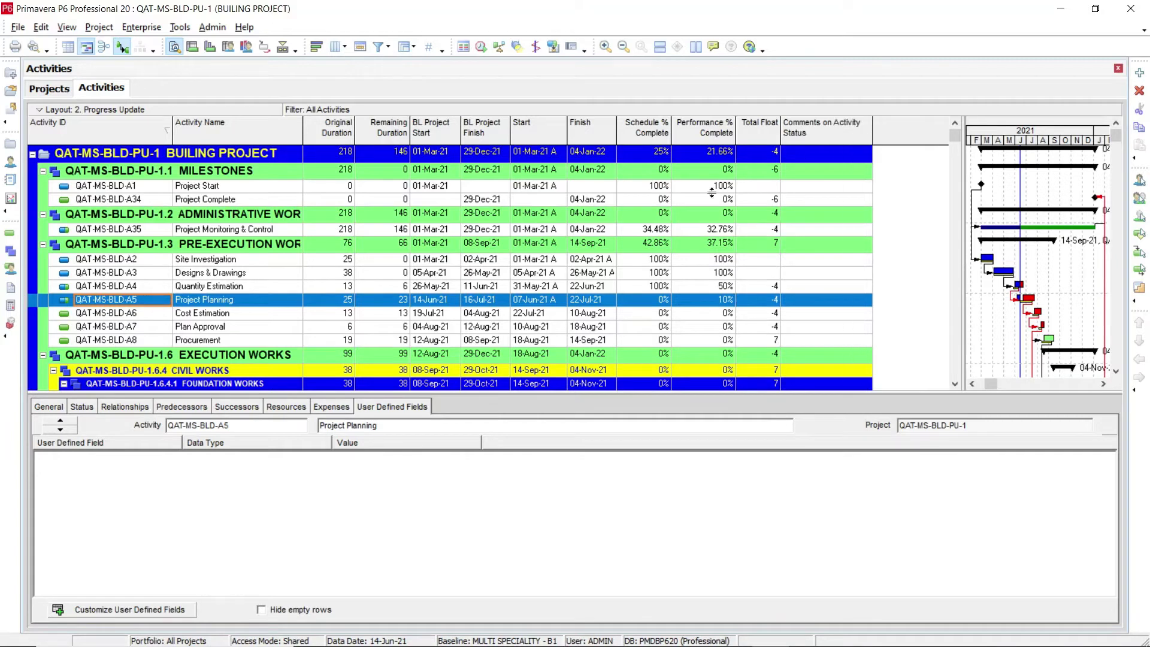
left_click(806, 188)
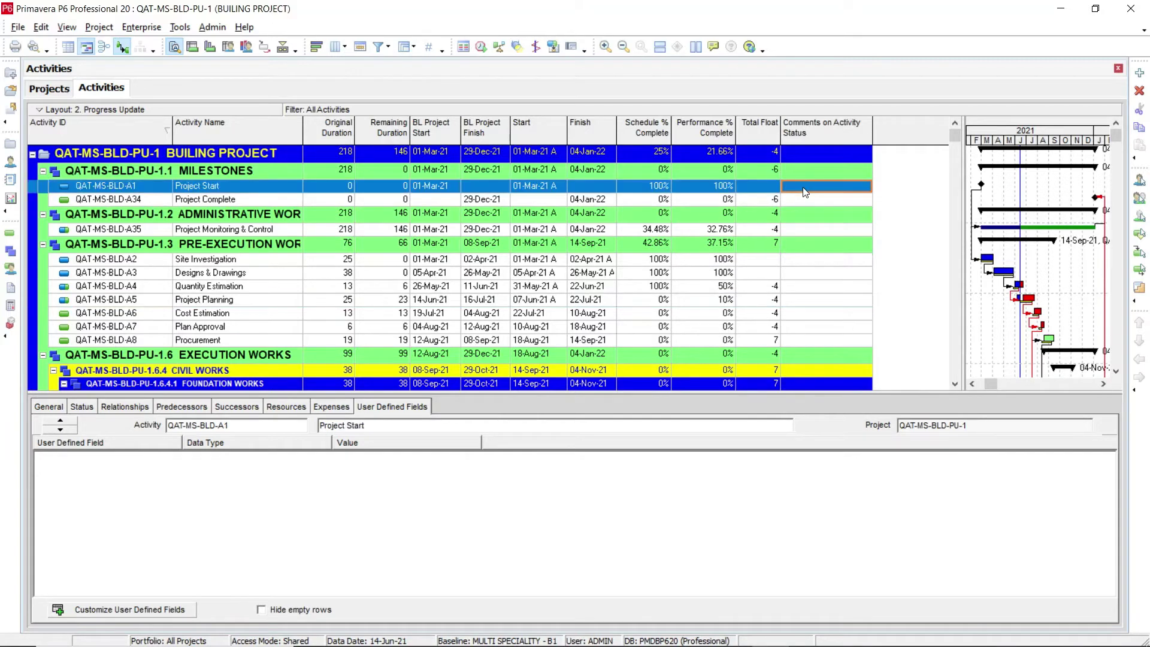
left_click(810, 187)
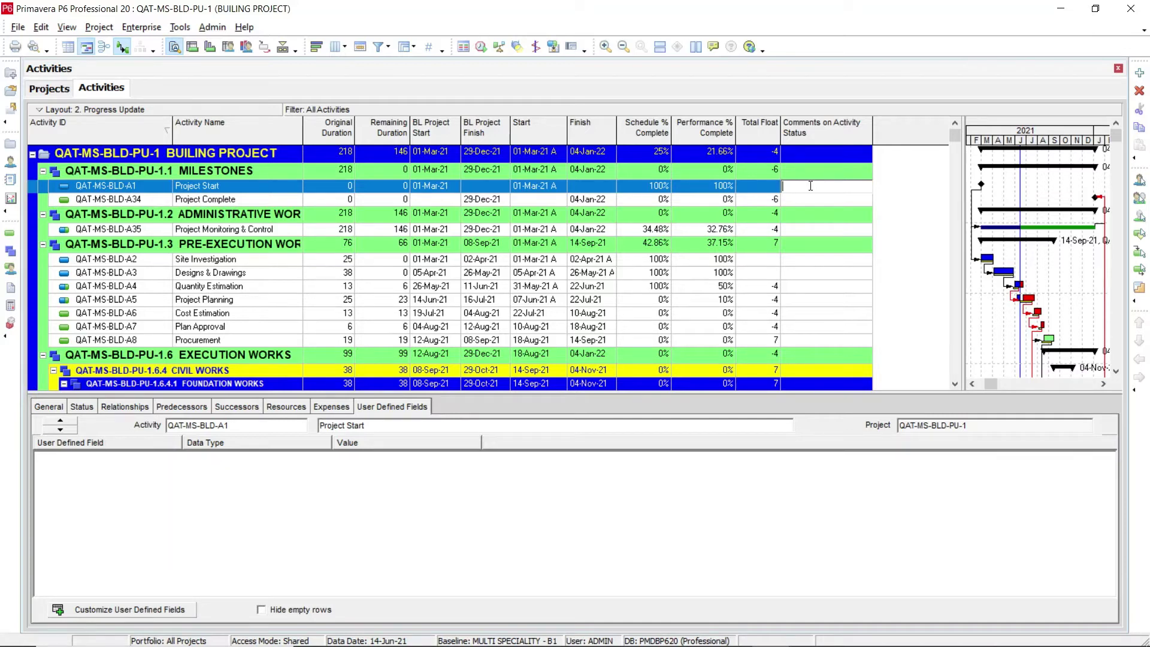
type("Project")
type("Started")
Enter "Shop Dwg Prep In Progress." as the status comment for the Designs & Drawings activity in the table
left_click(792, 274)
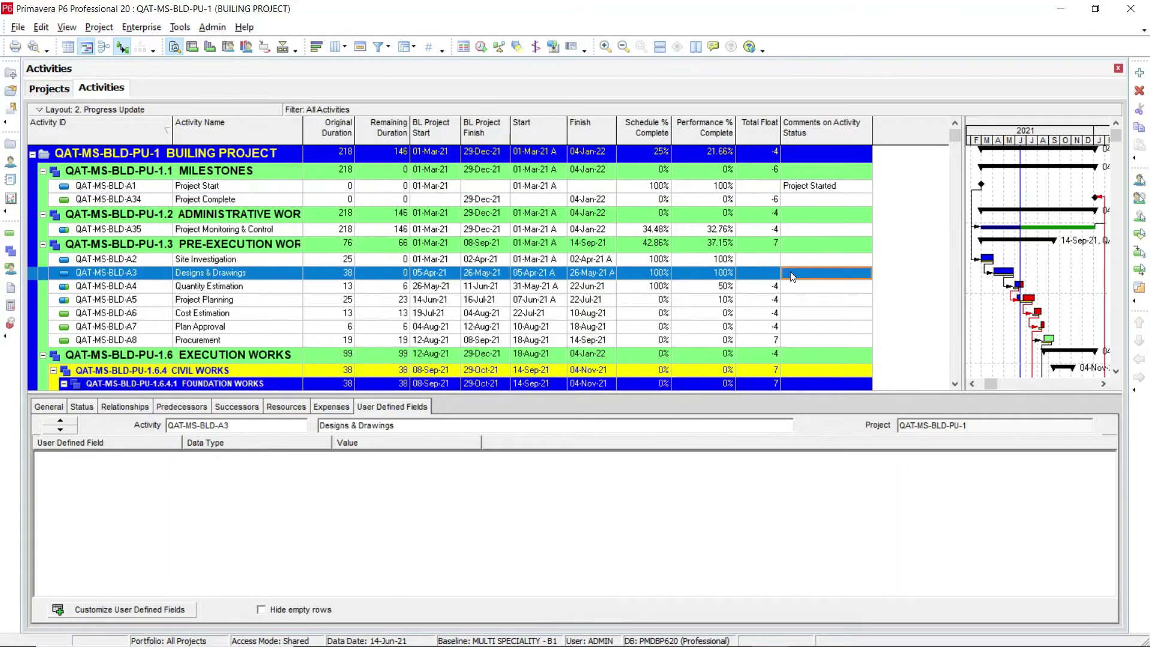
left_click(791, 273)
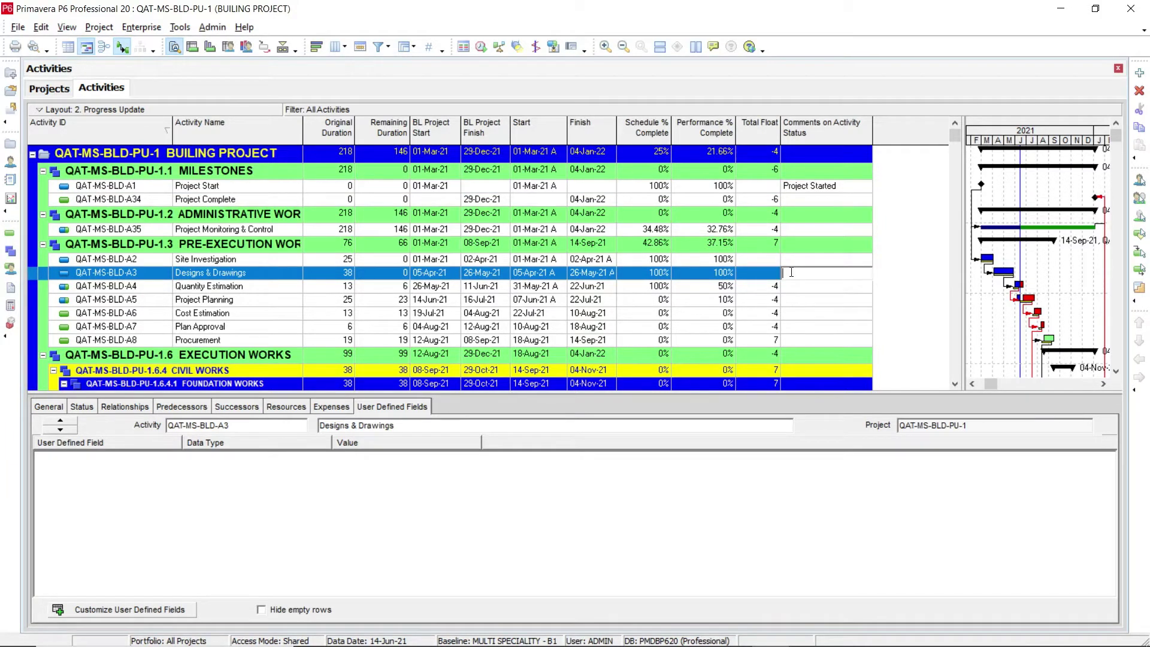
type("Shop Dwg Prep In Progress.")
key("Return")
left_click(799, 275)
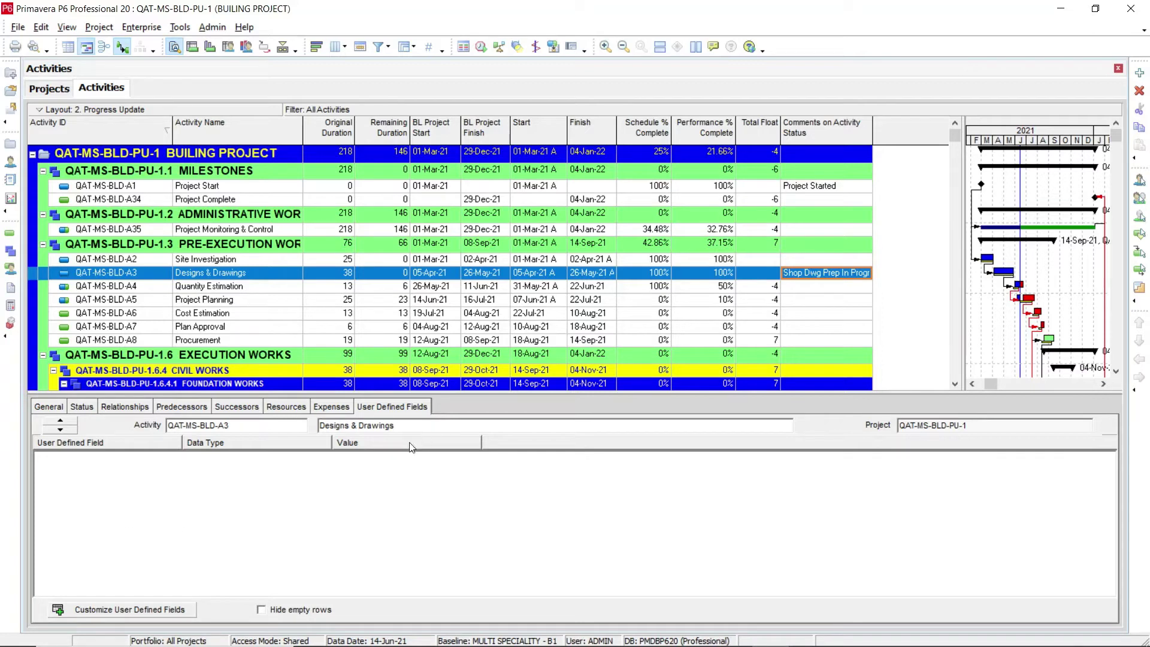
Add Comments on Activity Status to the user defined fields shown in the activity details
left_click(92, 610)
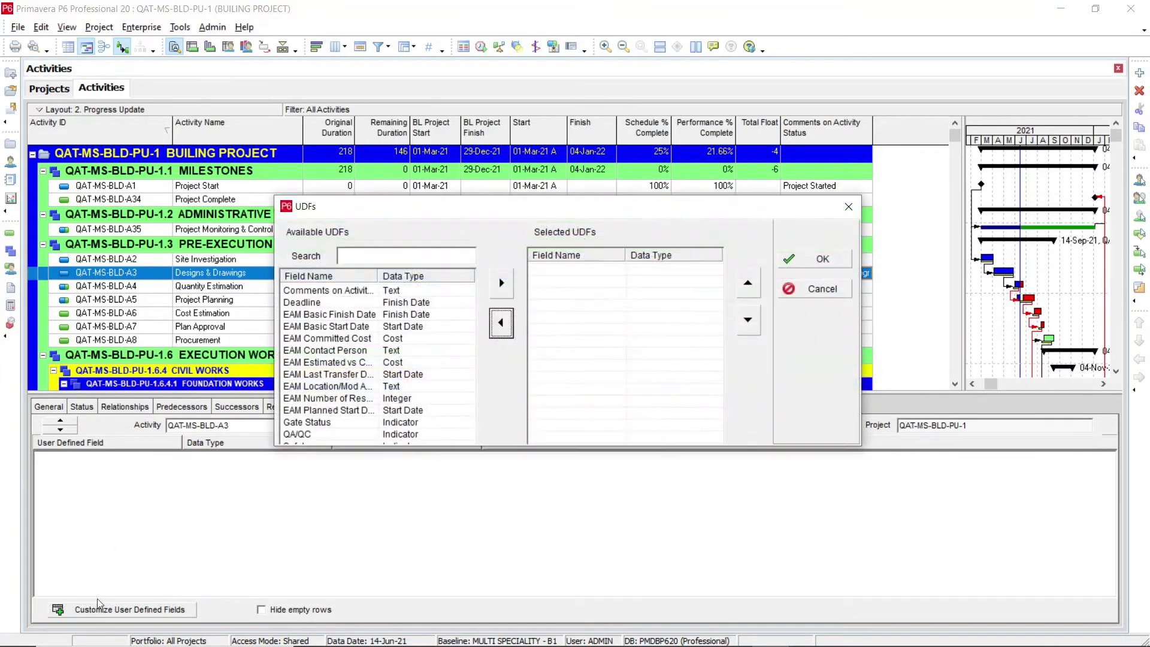
left_click(343, 293)
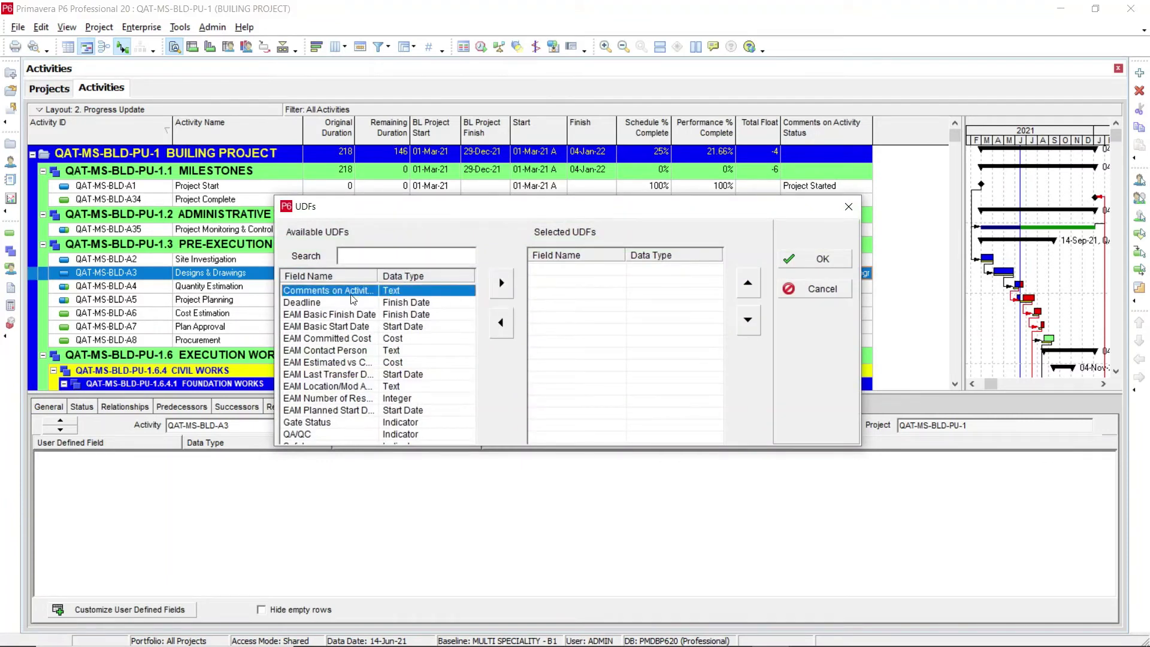
left_click(502, 282)
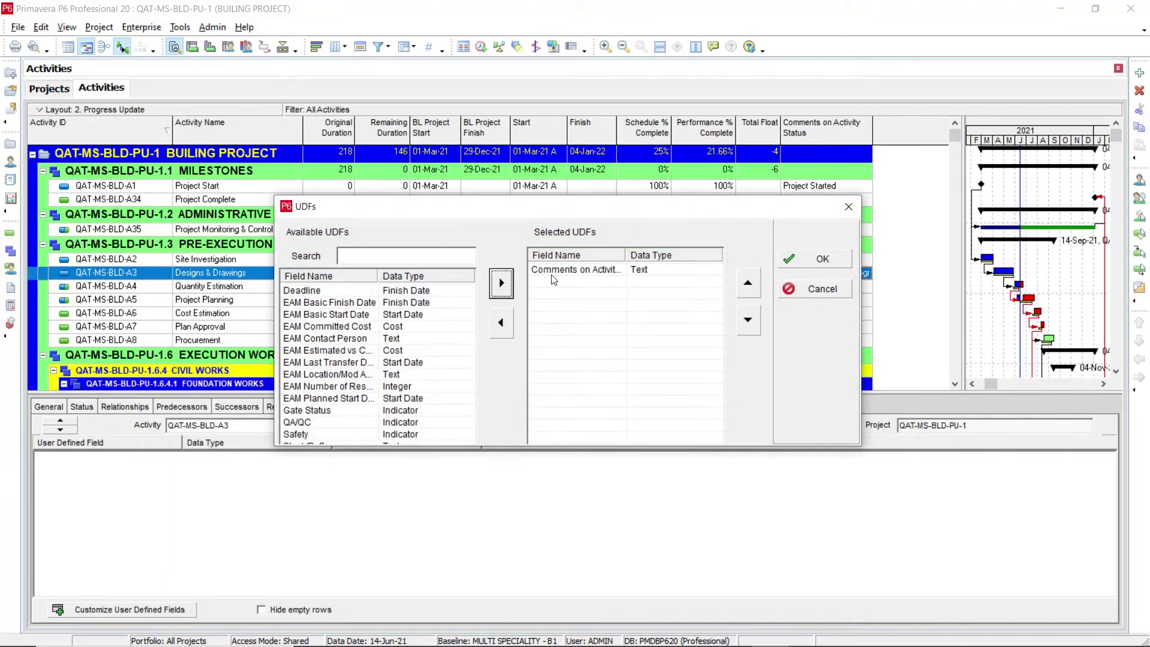
left_click(820, 259)
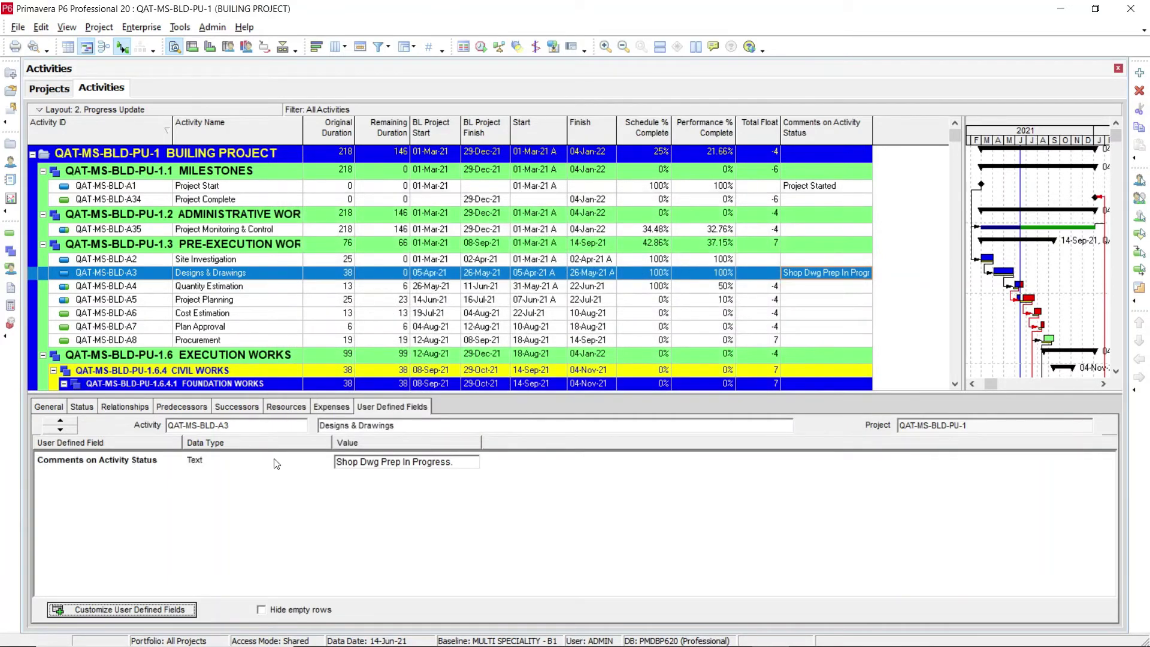
left_click(376, 461)
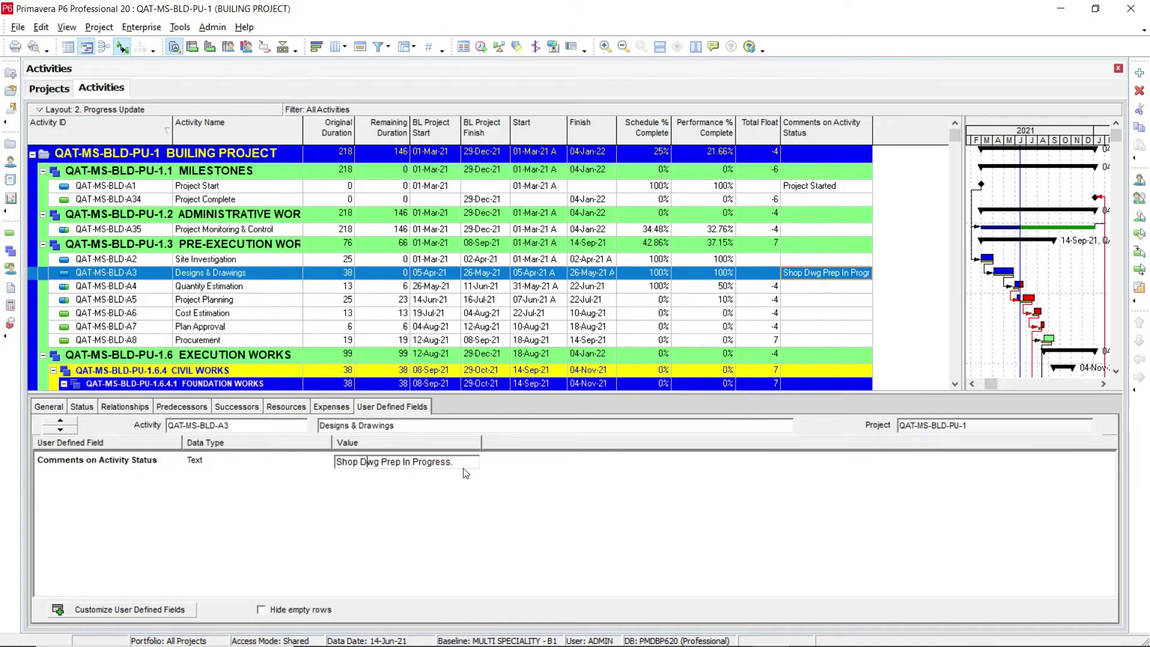
Enter "Quantity Take-off in Progress" as the status comment for the Quantity Estimation activity through the activity details
left_click(133, 293)
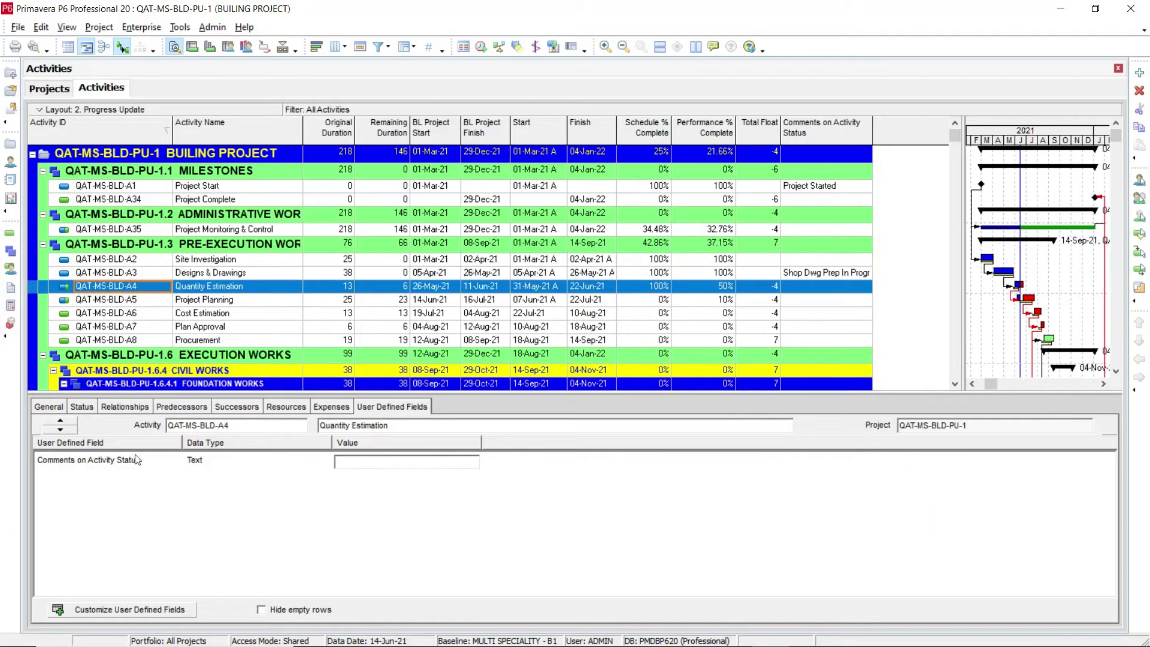
left_click(368, 464)
type("Quantity Tak")
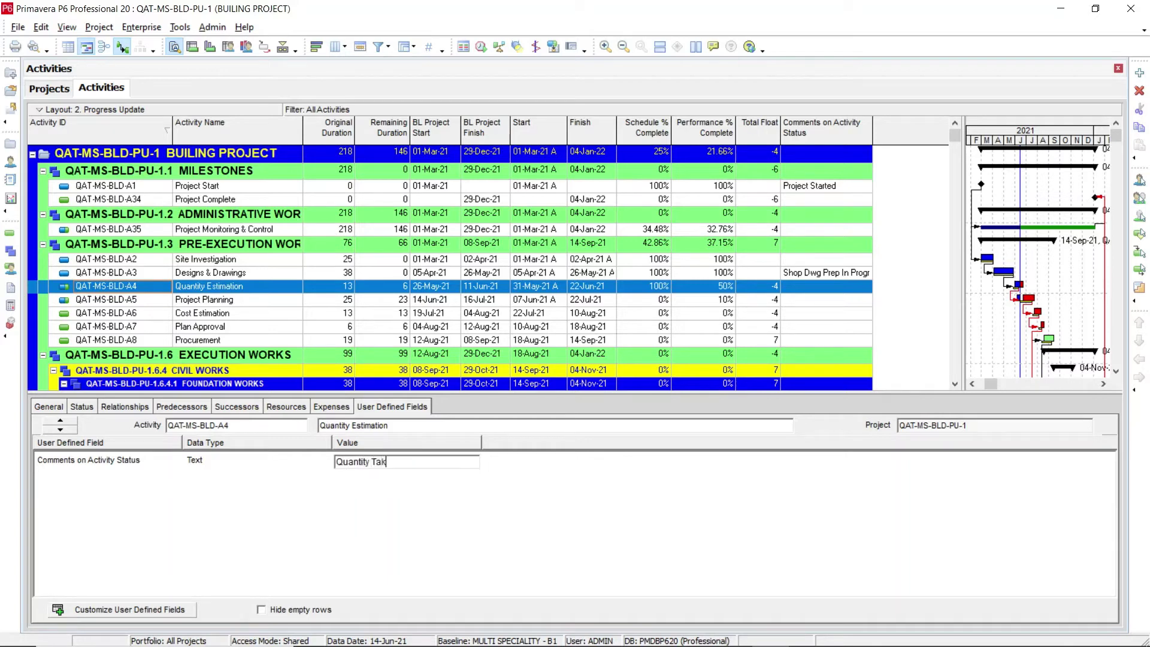
type("e-off in Progress")
left_click(764, 328)
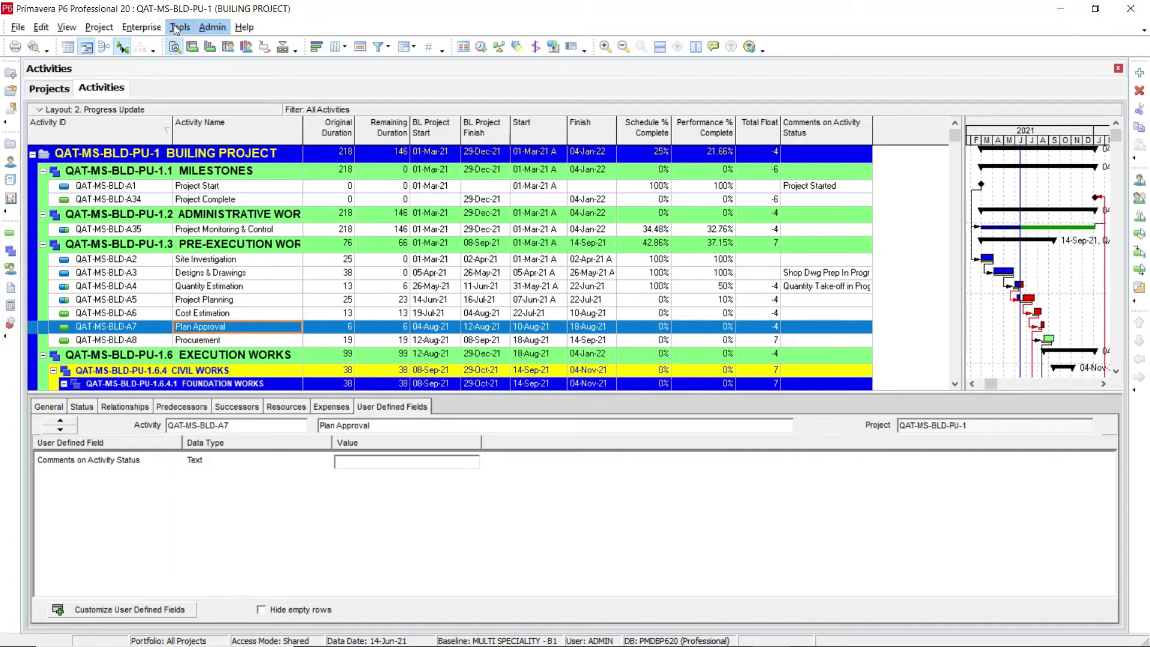
Add a new activity user defined field titled "Deadline Dates"
left_click(139, 28)
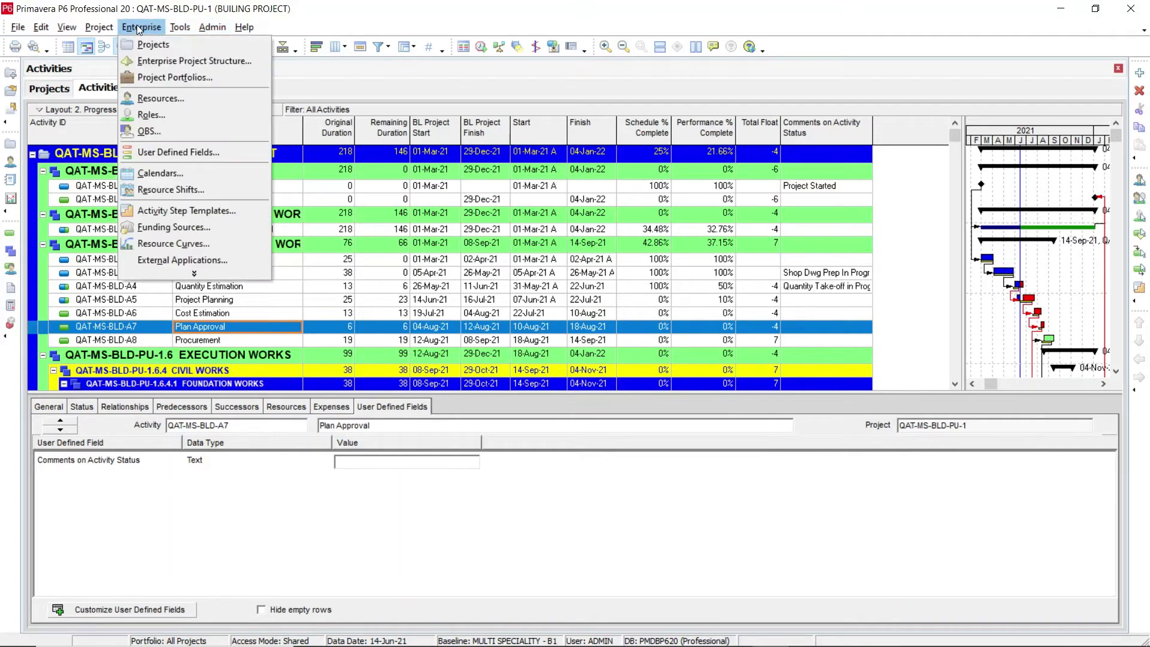
left_click(173, 152)
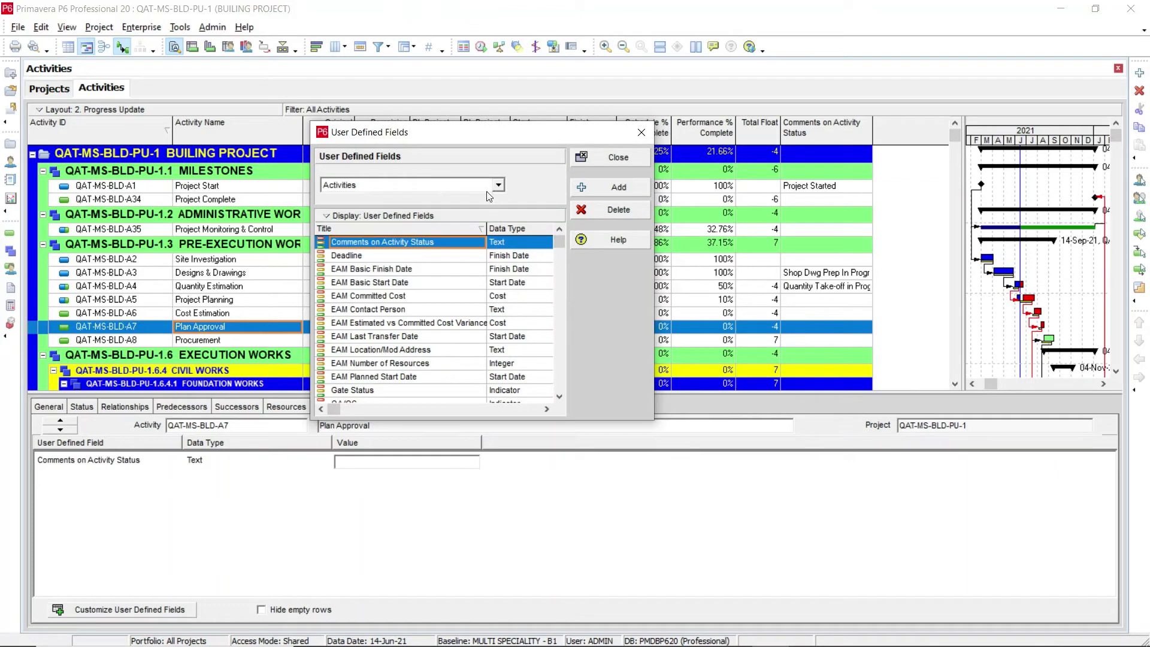
left_click(596, 188)
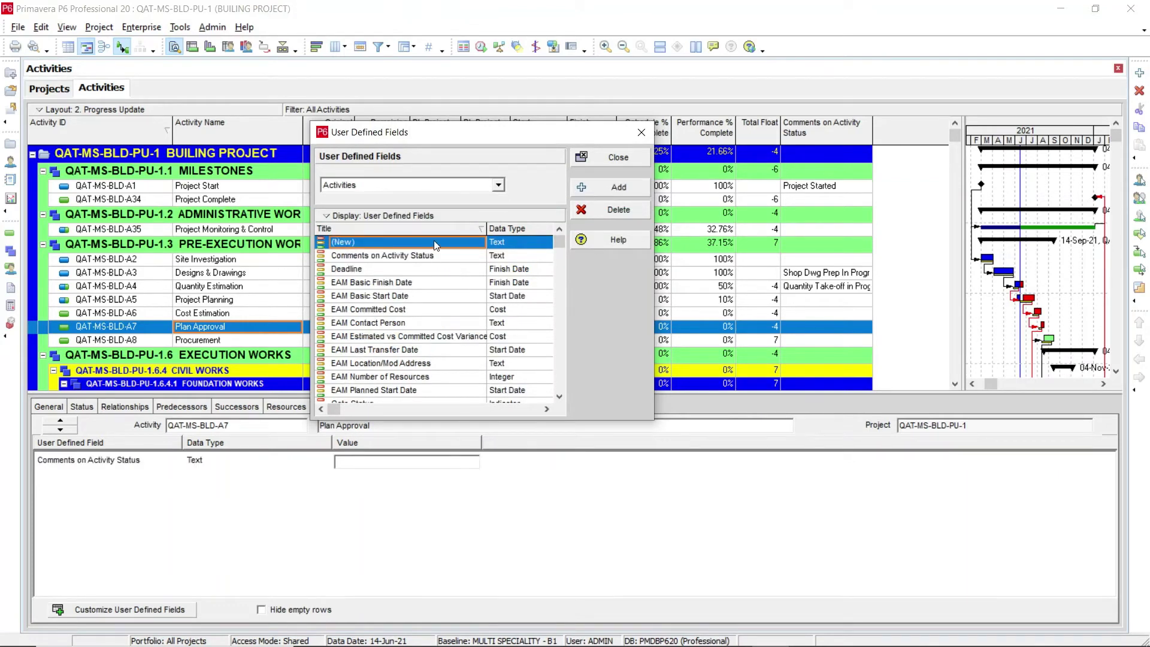
left_click(451, 243)
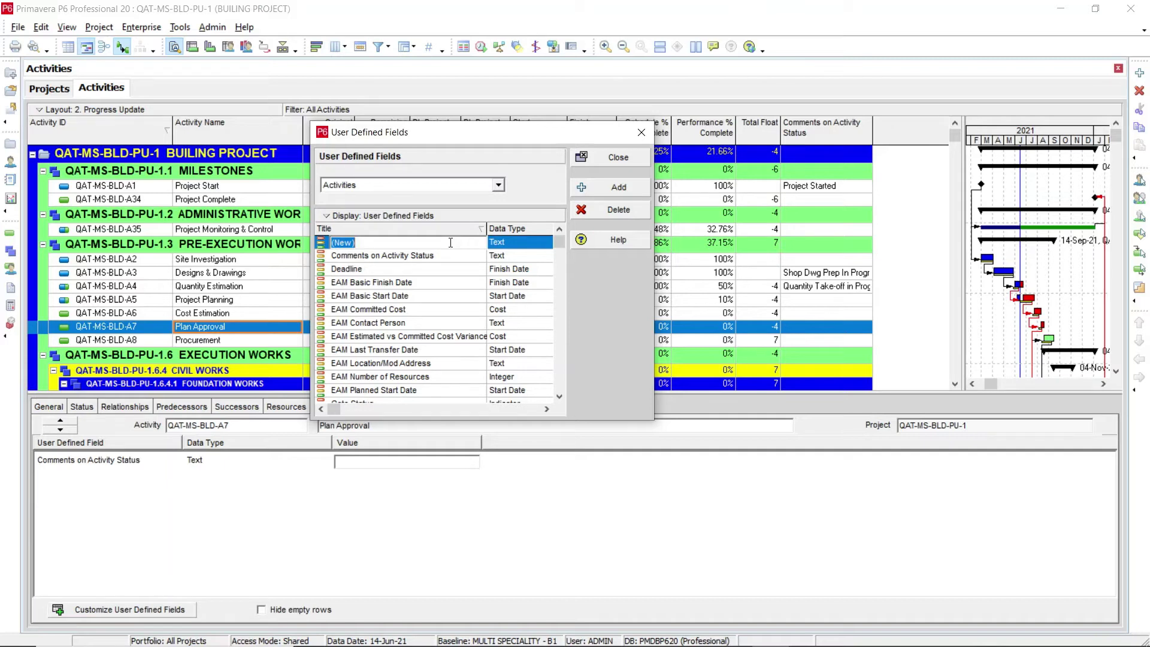
type("Ded")
type("dline ")
type("Dates")
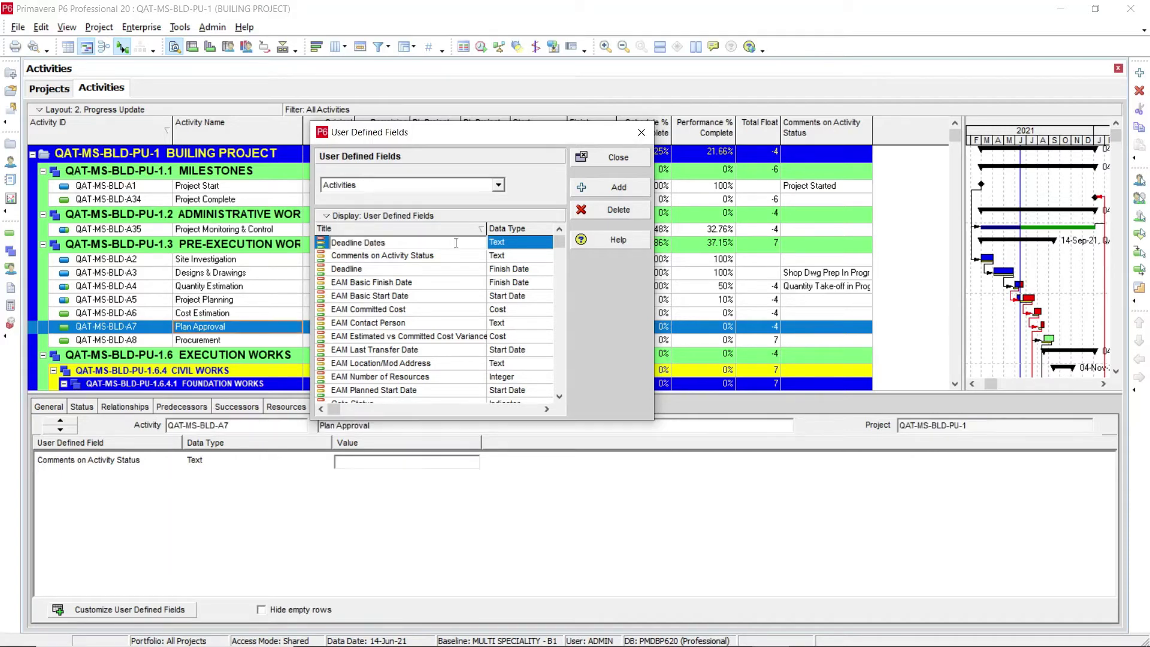
key("Return")
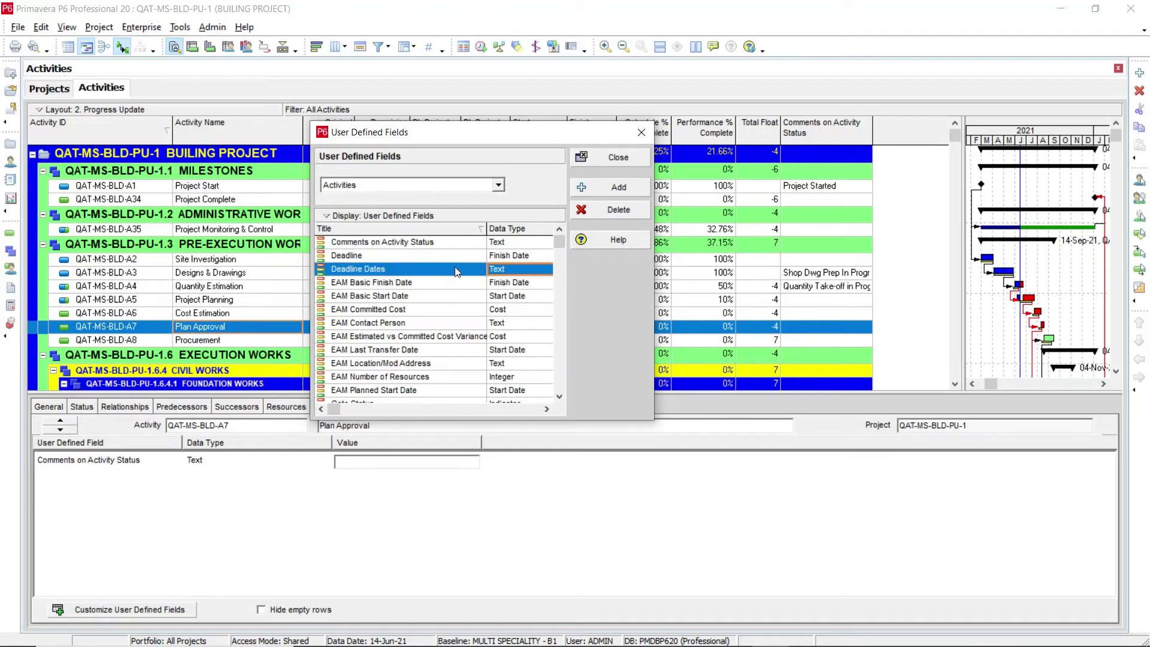
Set the data type of the Deadline Dates field to Finish Date and close the field definitions
left_click(523, 268)
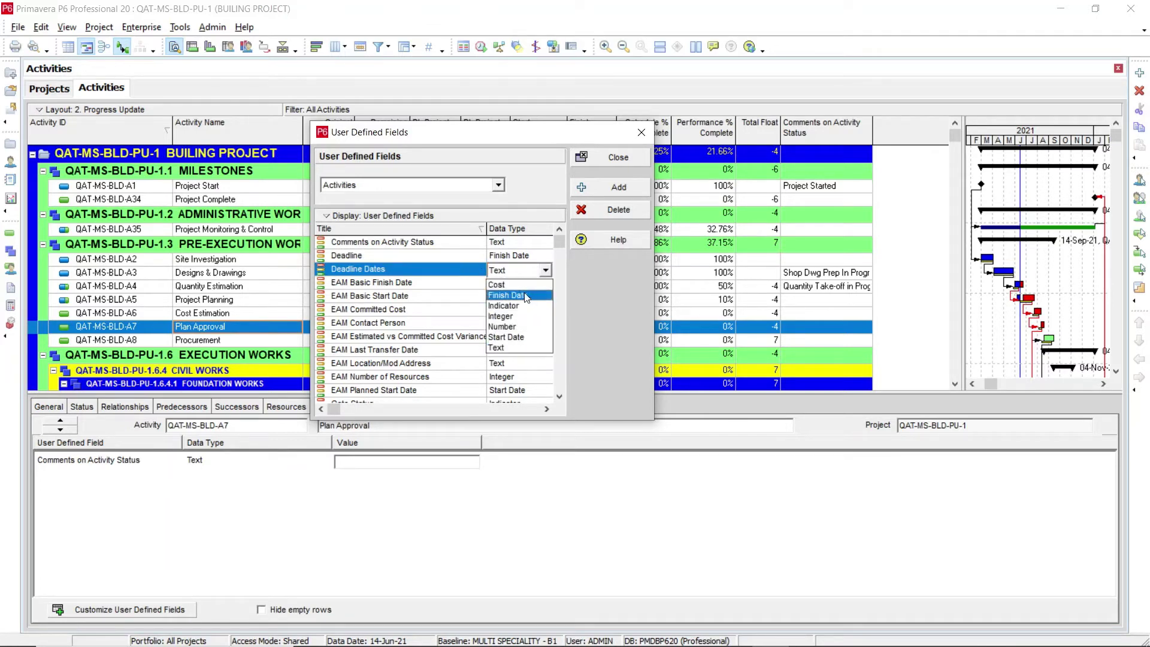
left_click(526, 296)
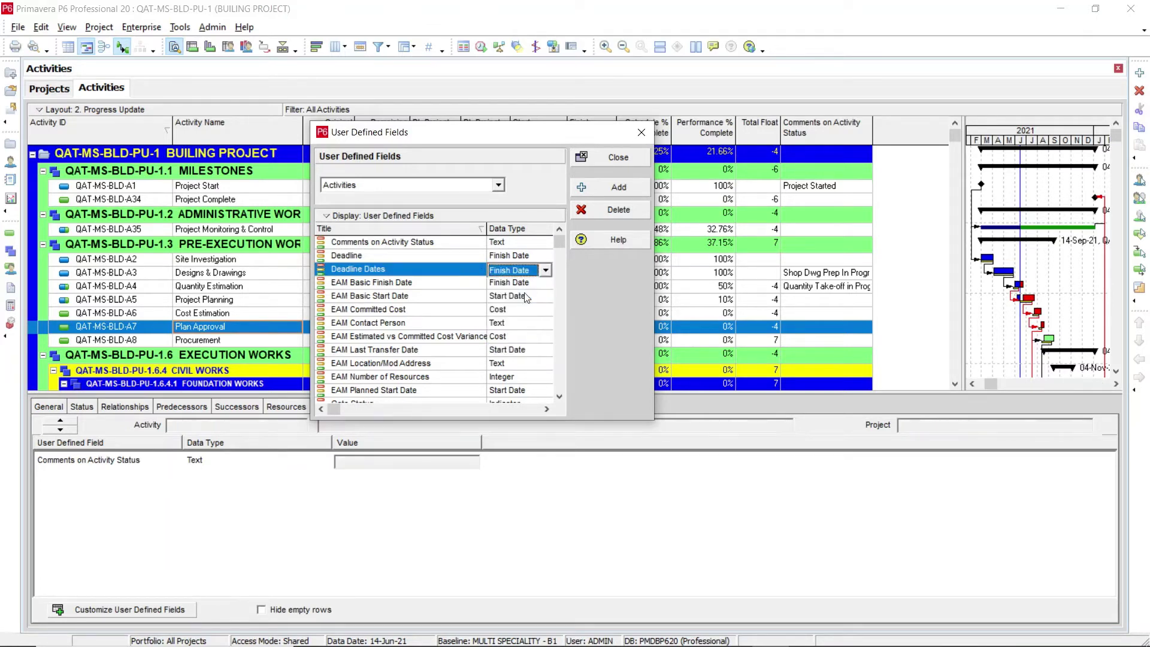
left_click(602, 159)
Add the user-defined Deadline Dates column after Comments on Activity Status in the activity table
right_click(824, 157)
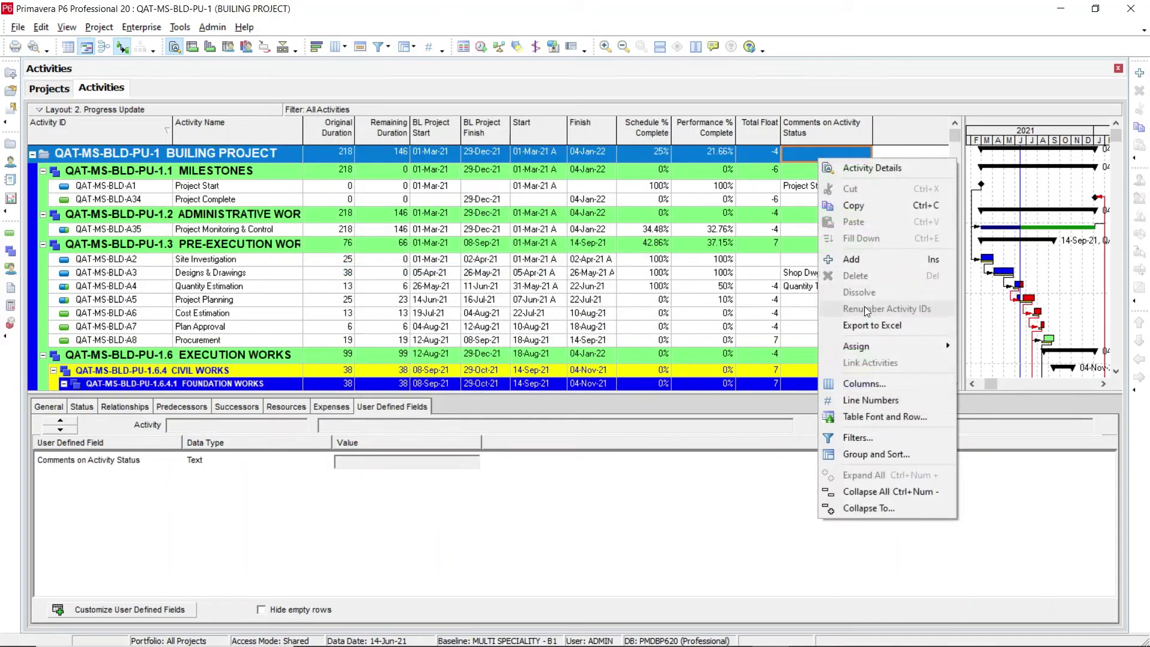
left_click(868, 384)
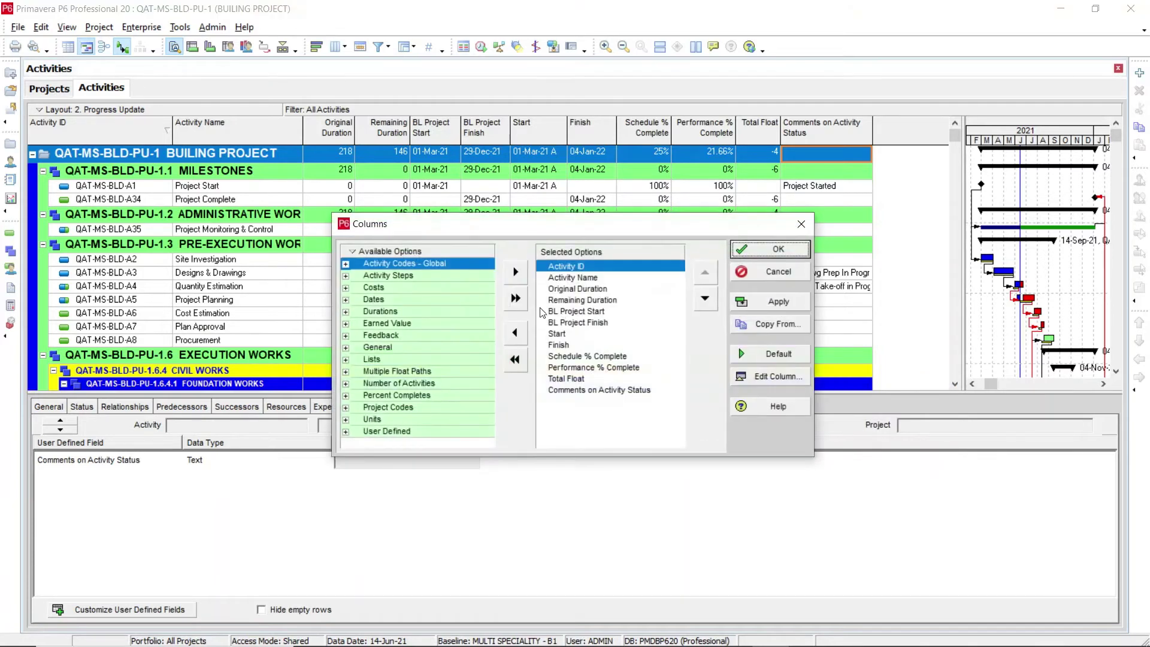
left_click(347, 432)
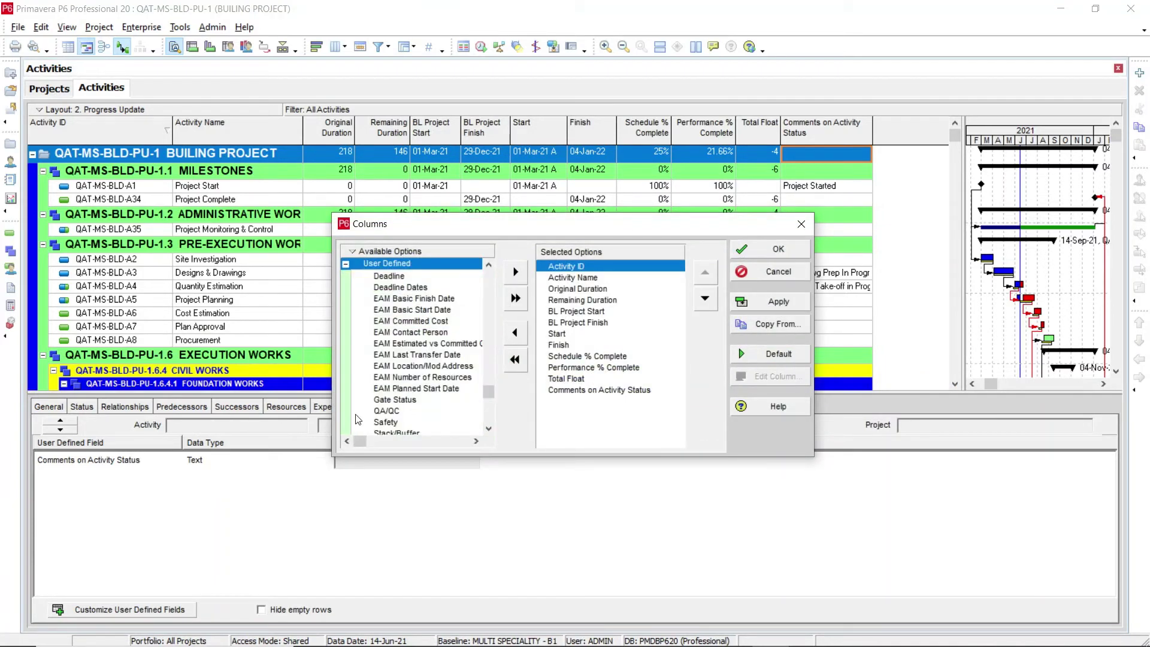
left_click(391, 288)
left_click(562, 391)
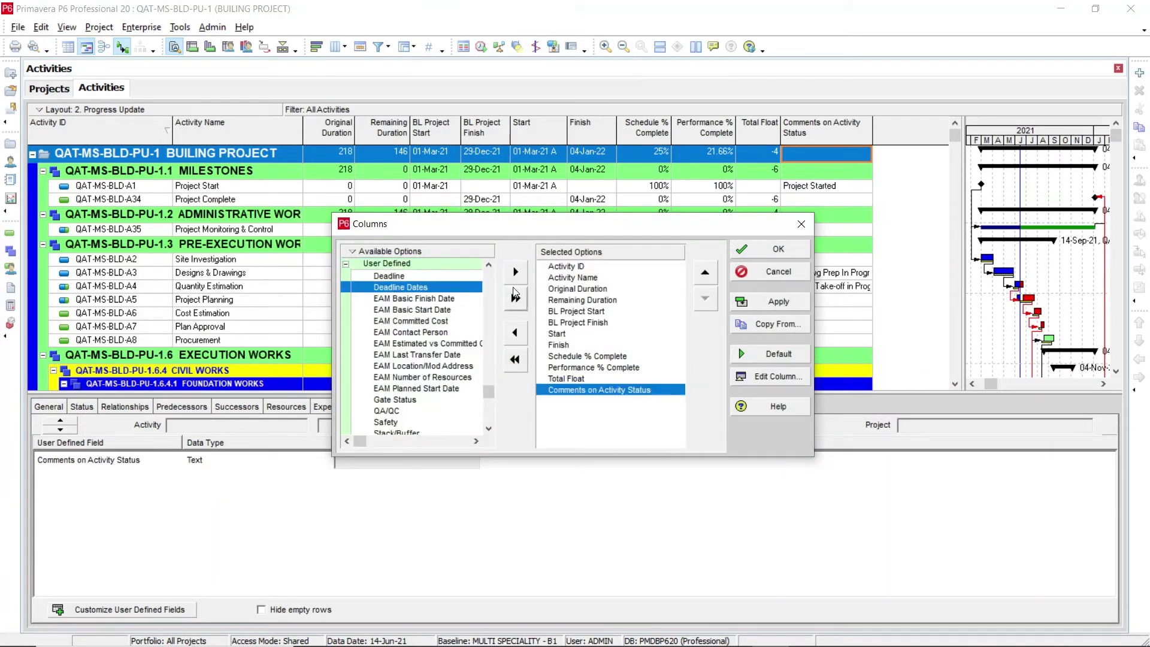
left_click(515, 272)
left_click(752, 248)
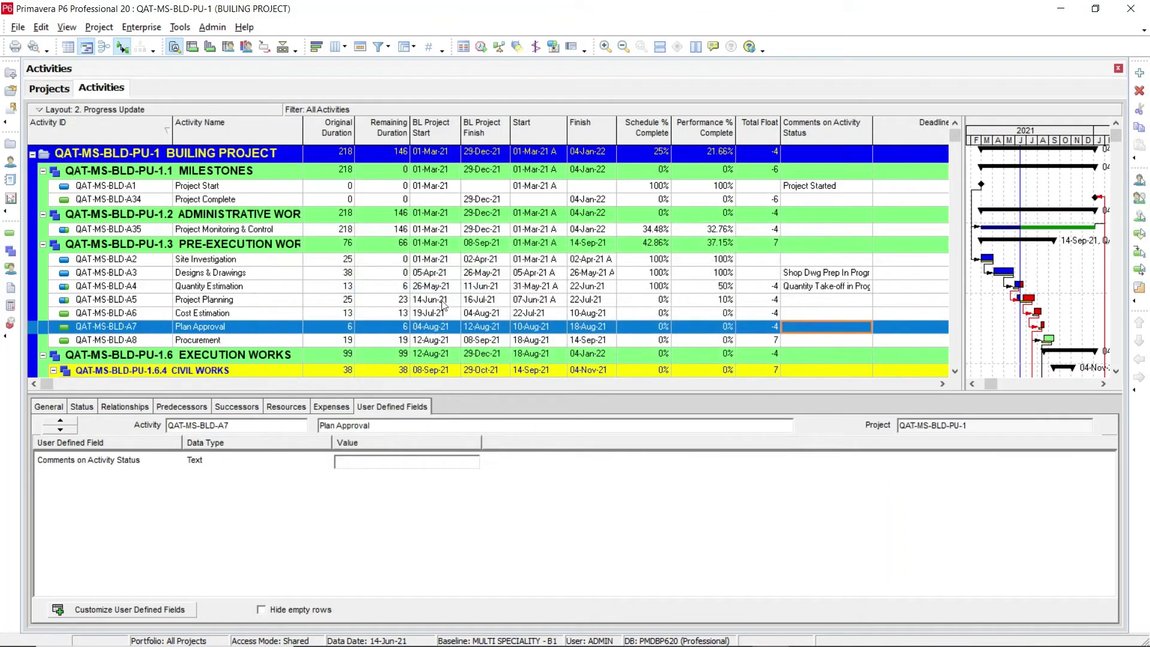
Set the Deadline Dates value of the Procurement activity to 11-Sep-21 using the calendar
left_click(904, 340)
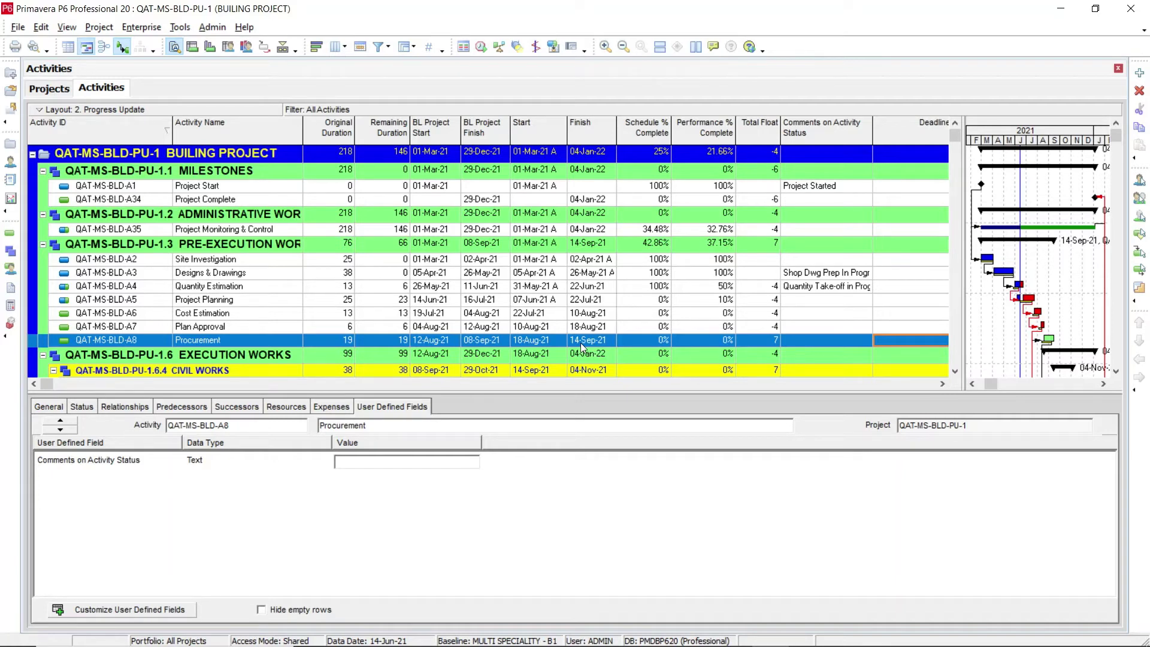
left_click(940, 342)
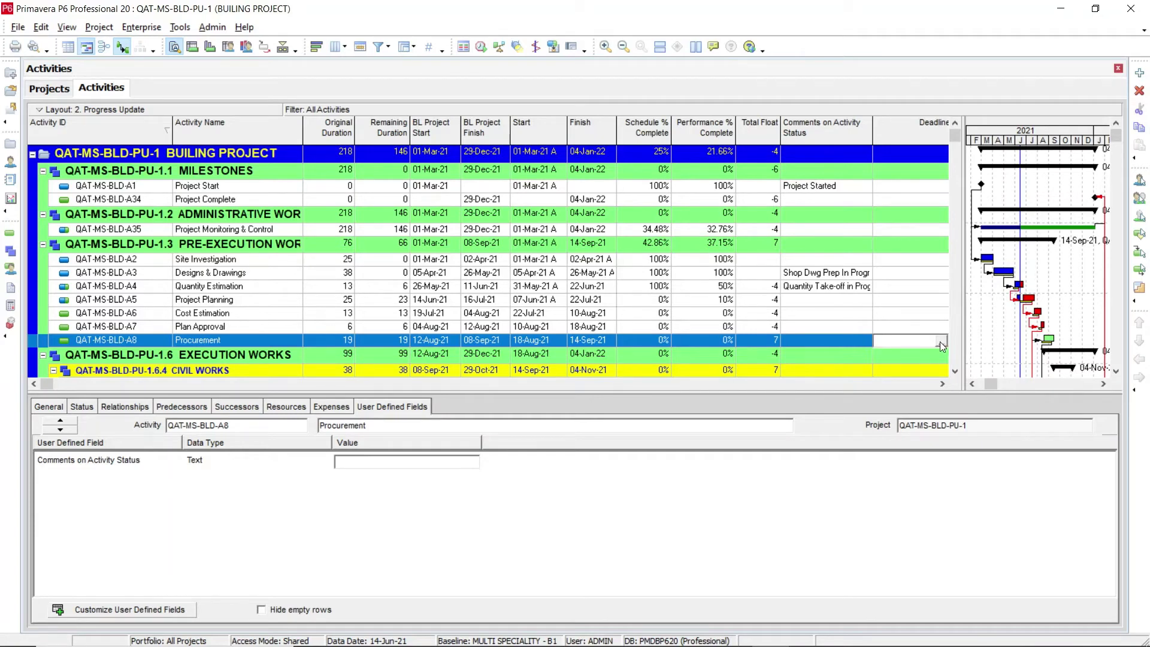
left_click(940, 341)
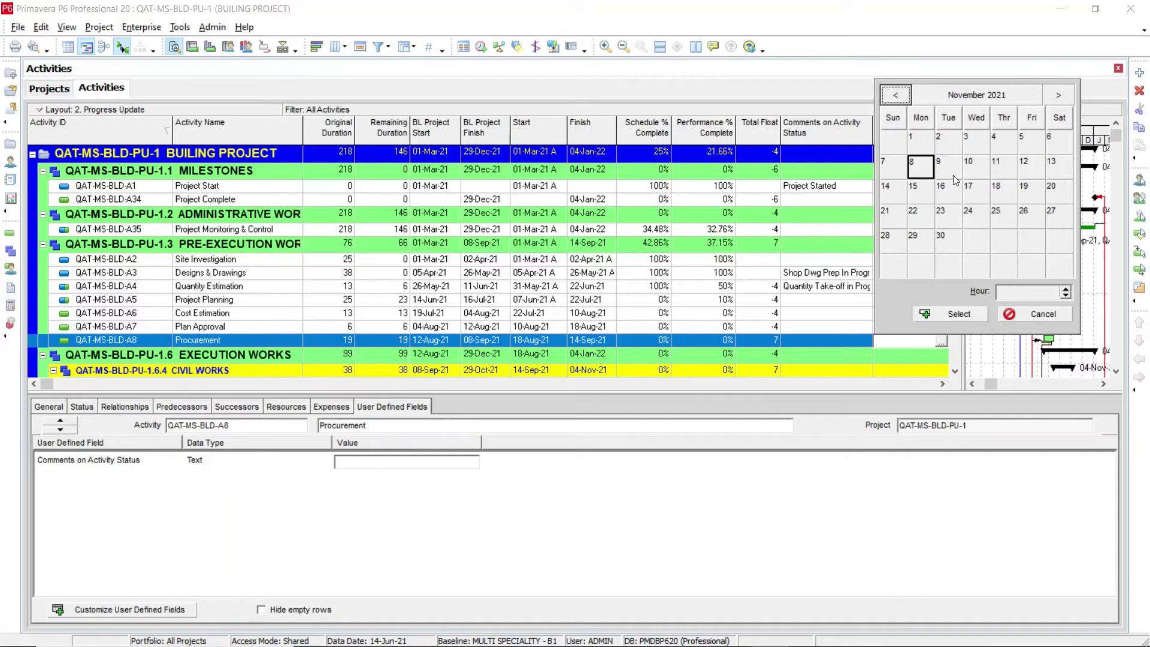
double_click(896, 94)
left_click(1060, 162)
left_click(953, 313)
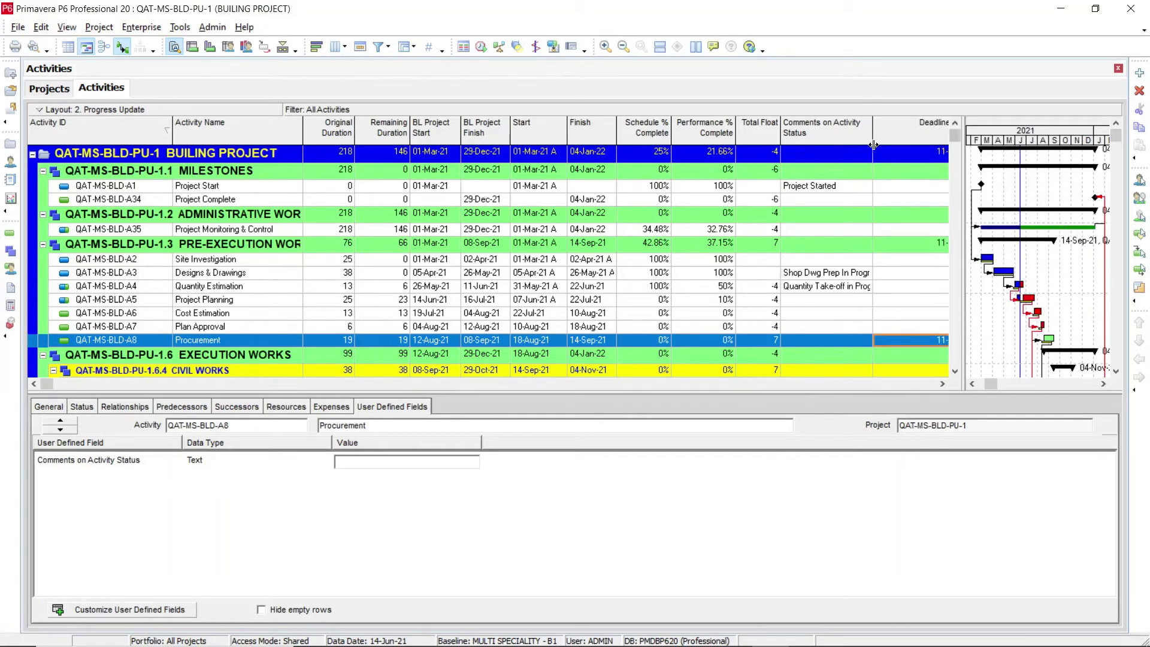
Narrow the Comments on Activity Status and Deadline Dates columns and widen the table area so both fit beside the Gantt chart
left_click_drag(873, 141, 850, 141)
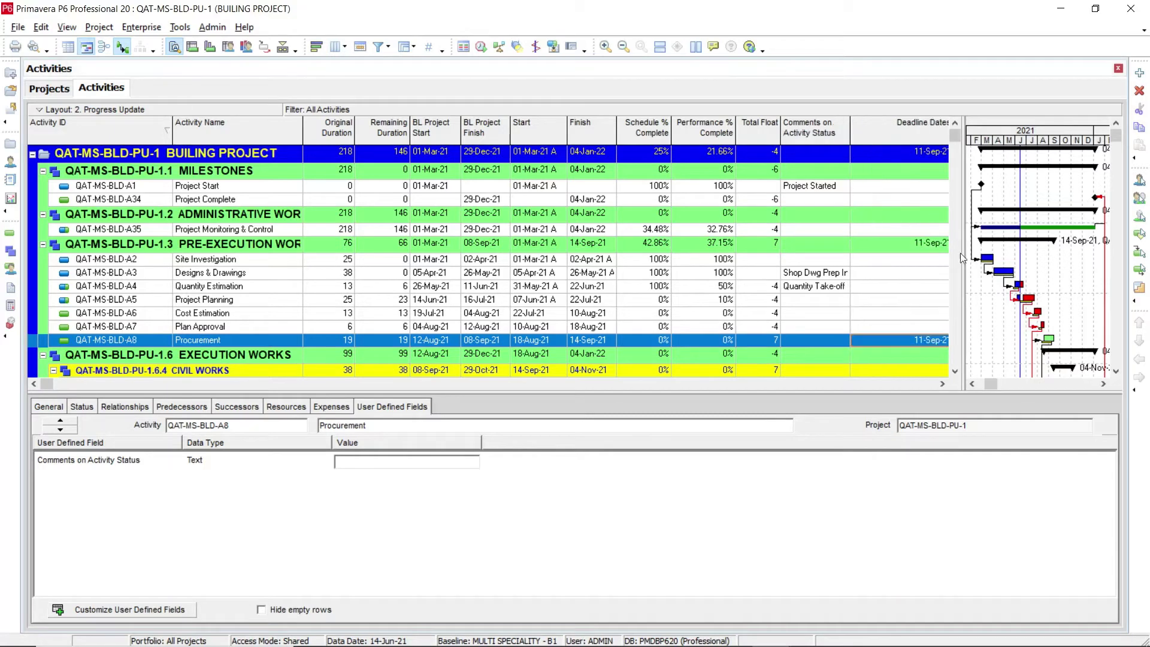
left_click_drag(961, 253, 1005, 286)
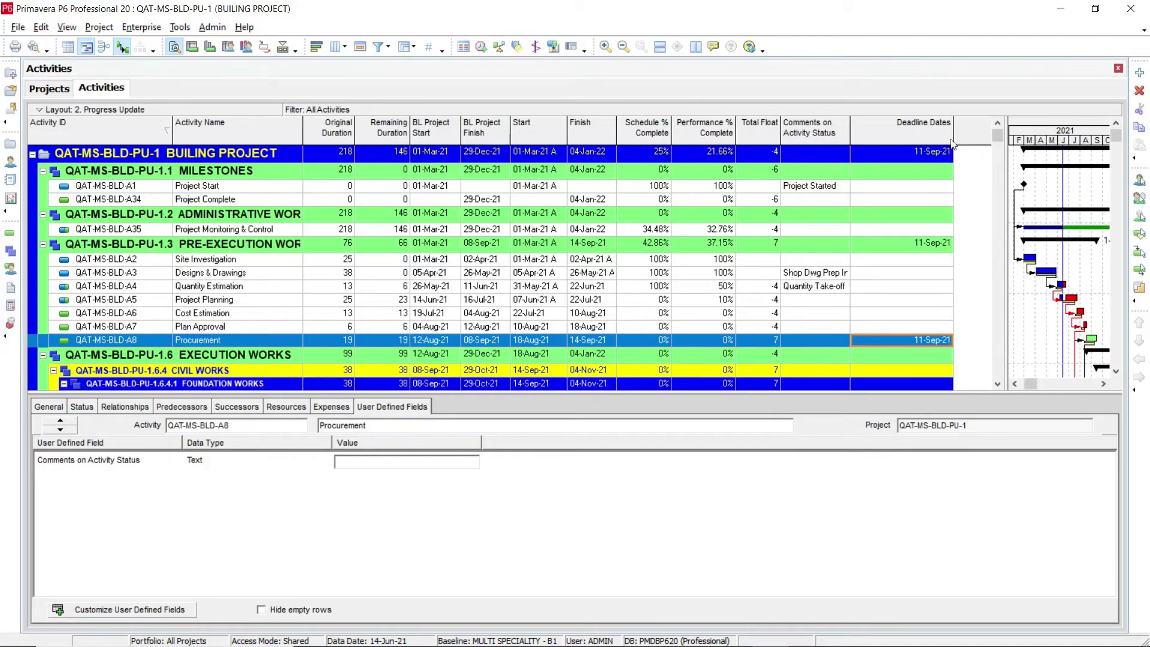
left_click_drag(949, 141, 914, 142)
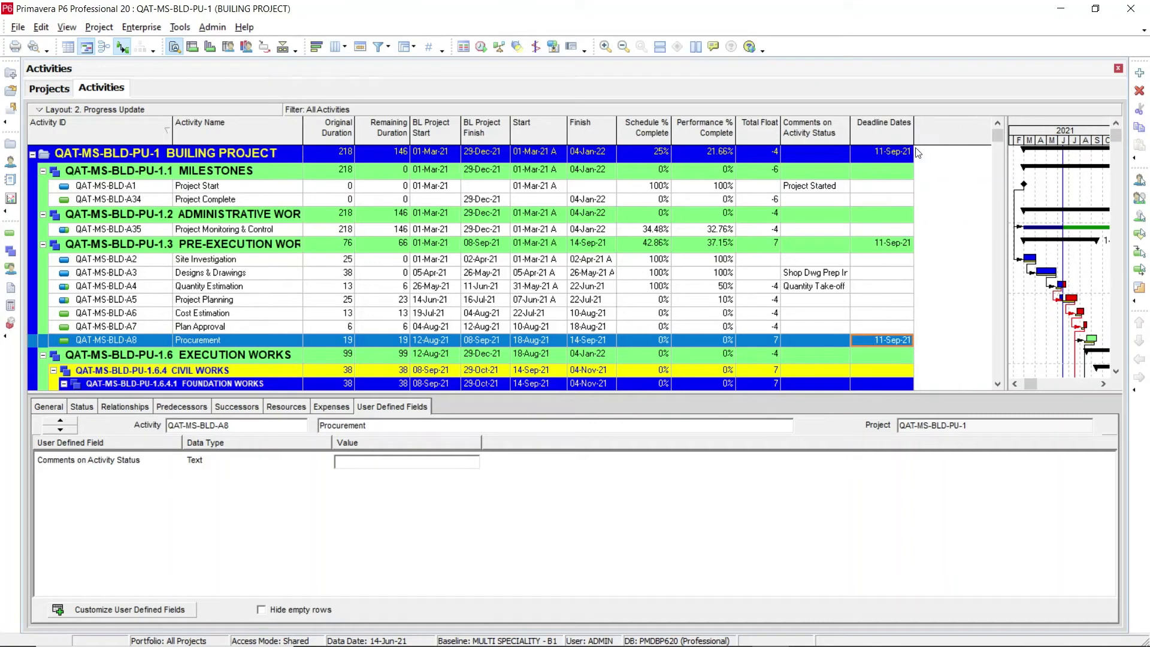
left_click(812, 340)
left_click(869, 339)
left_click(201, 258)
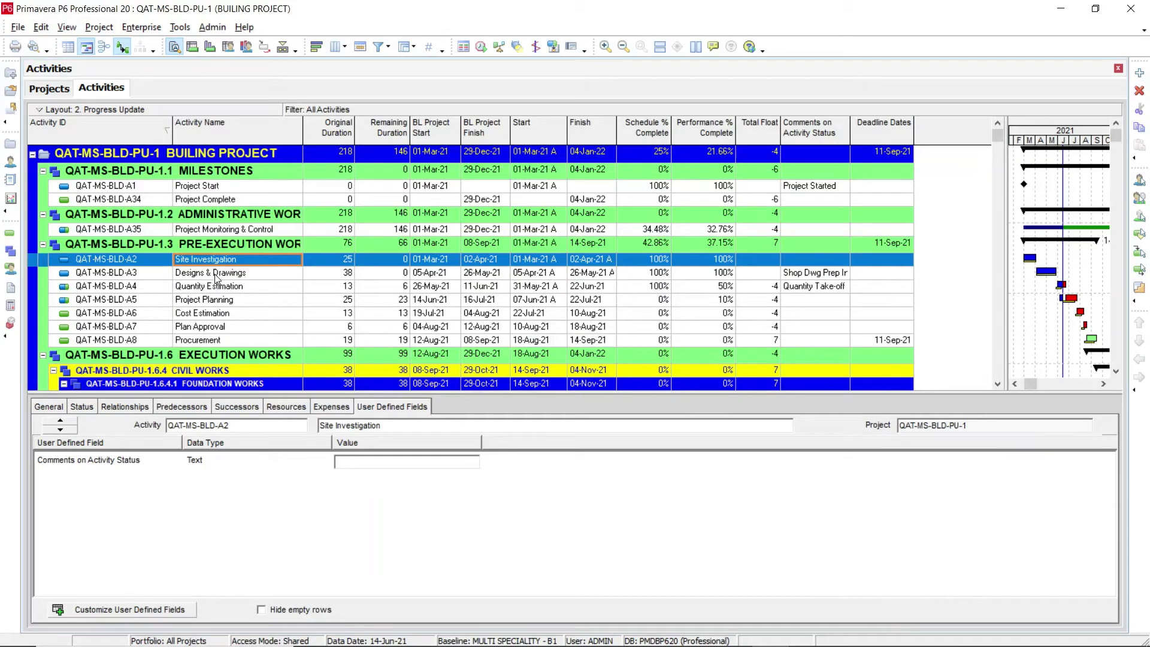
Add a user-defined activity field titled "Progress Status As indicator"
left_click(141, 27)
left_click(173, 154)
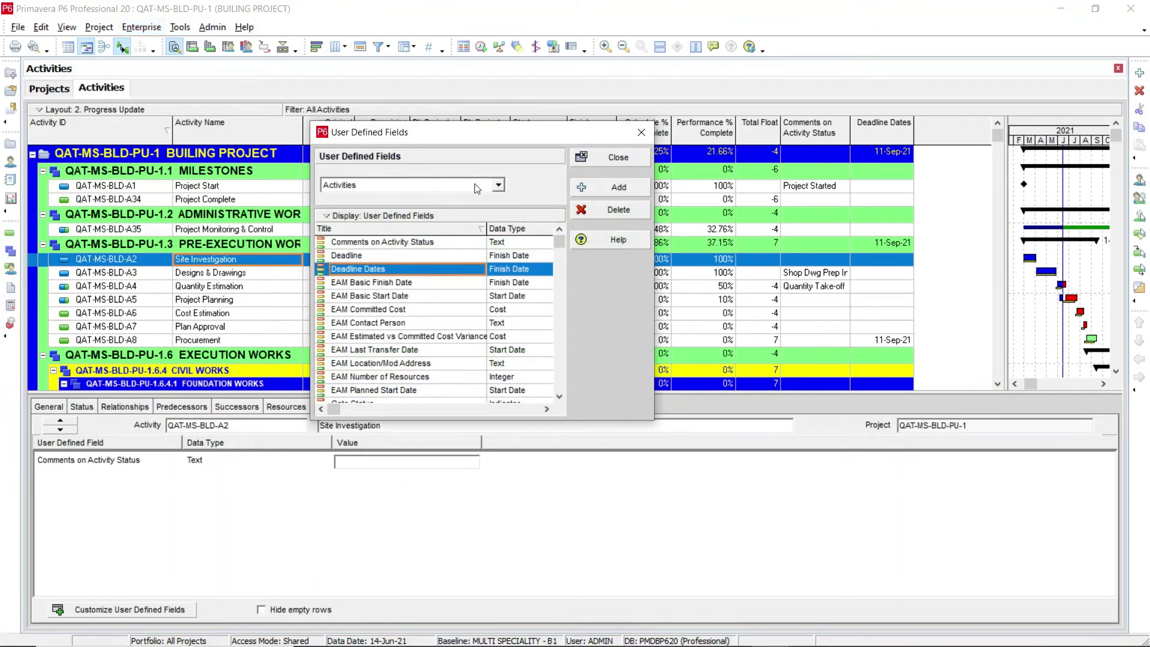
left_click(599, 185)
left_click(374, 243)
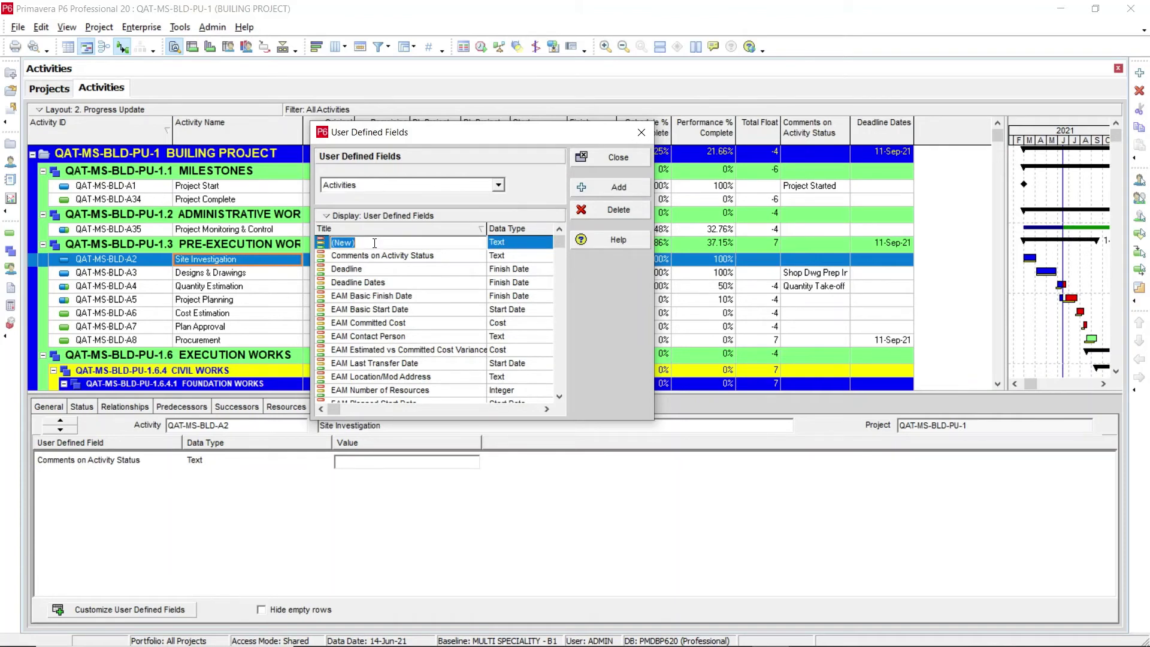
type("Progress Status As indicator")
key("Return")
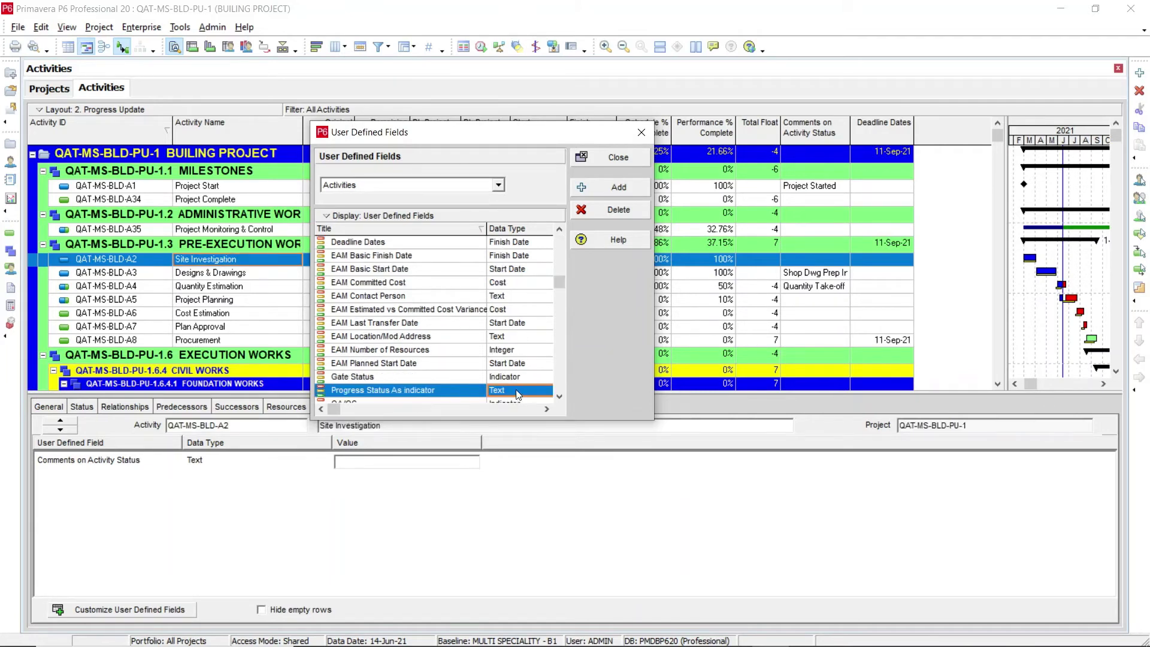
Set the data type of the Progress Status As indicator field to Indicator and close the field definitions
left_click(518, 394)
left_click(520, 394)
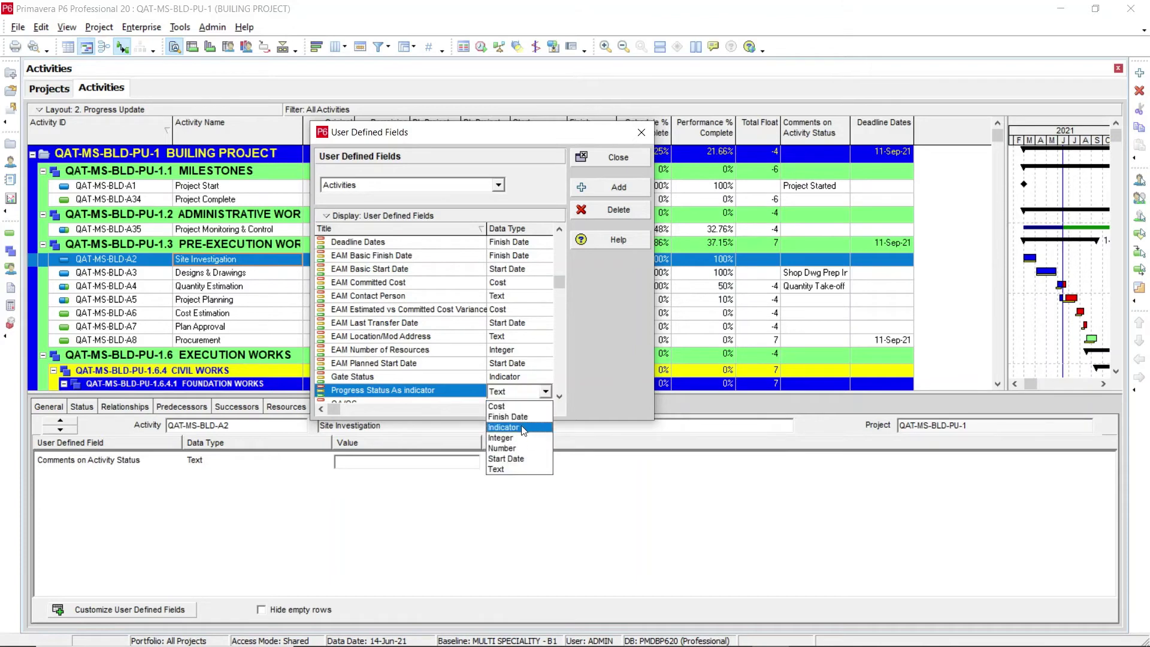
left_click(523, 427)
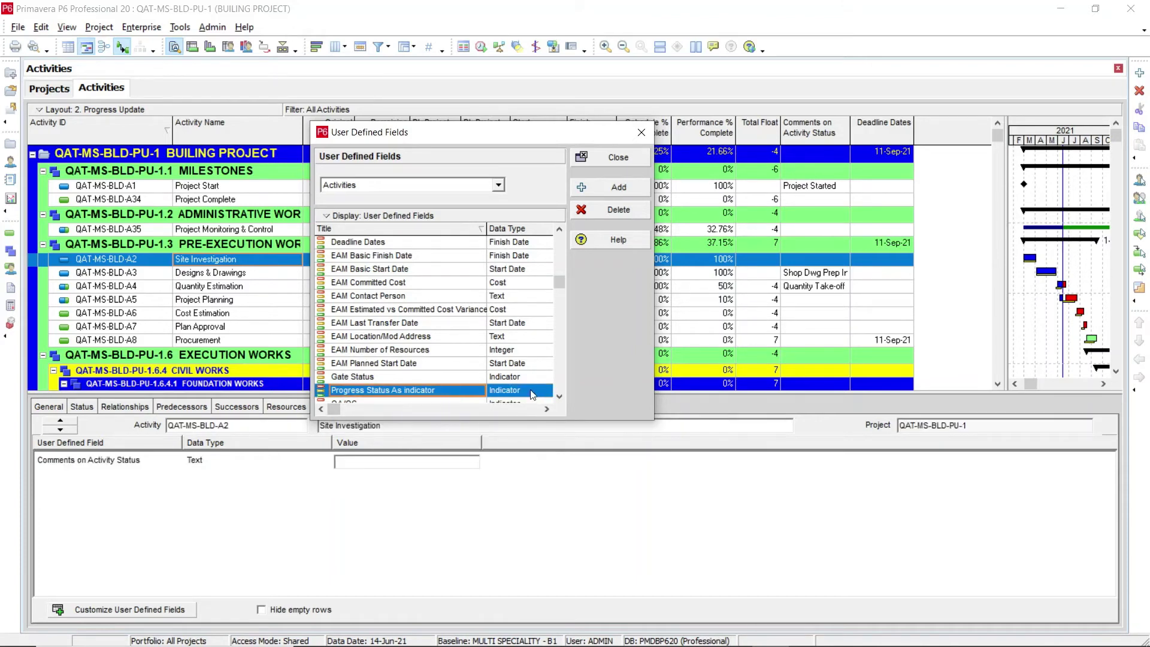
left_click(598, 156)
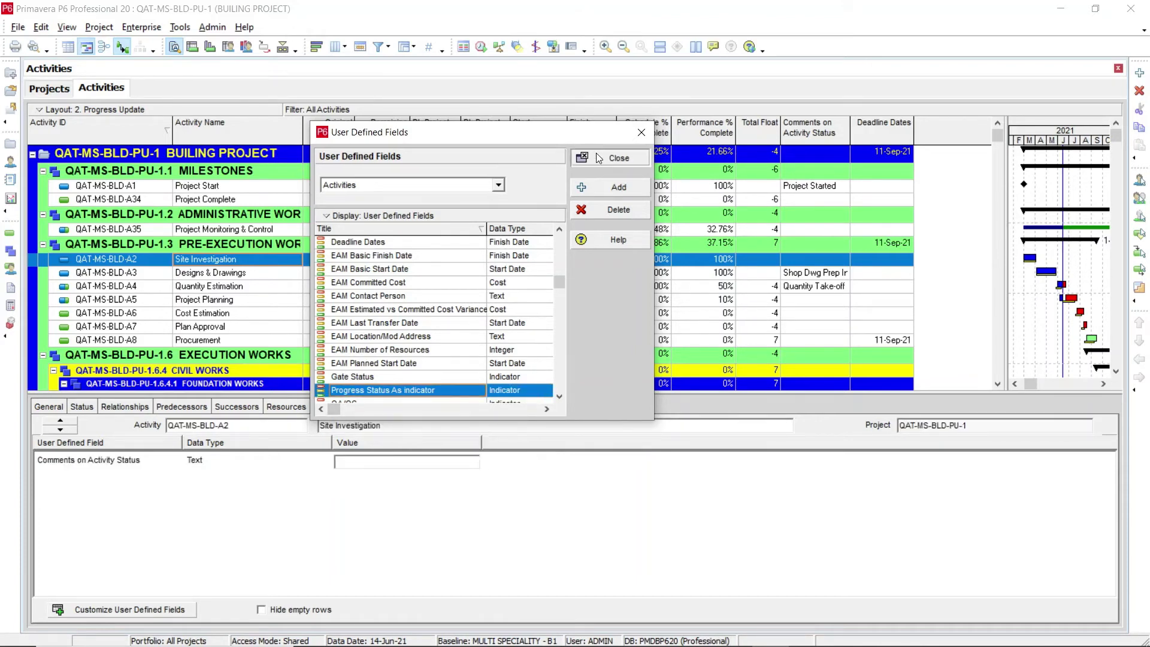
Add the user-defined Progress Status As indicator column after Deadline Dates in the activity table
right_click(764, 170)
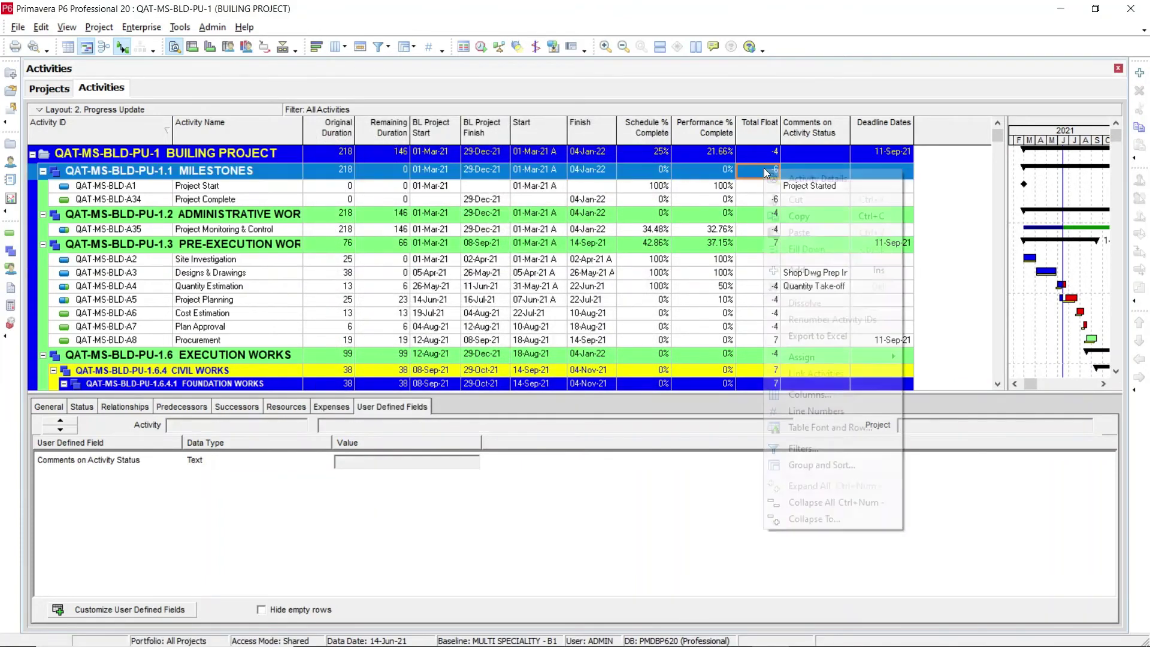
left_click(829, 394)
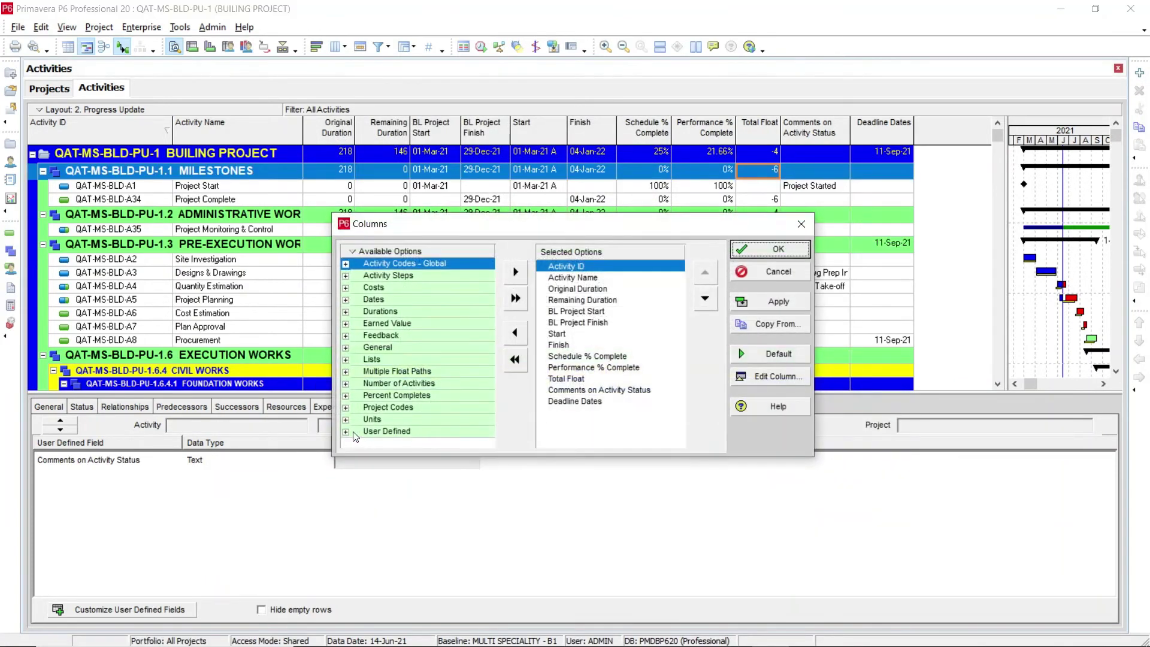
left_click(345, 432)
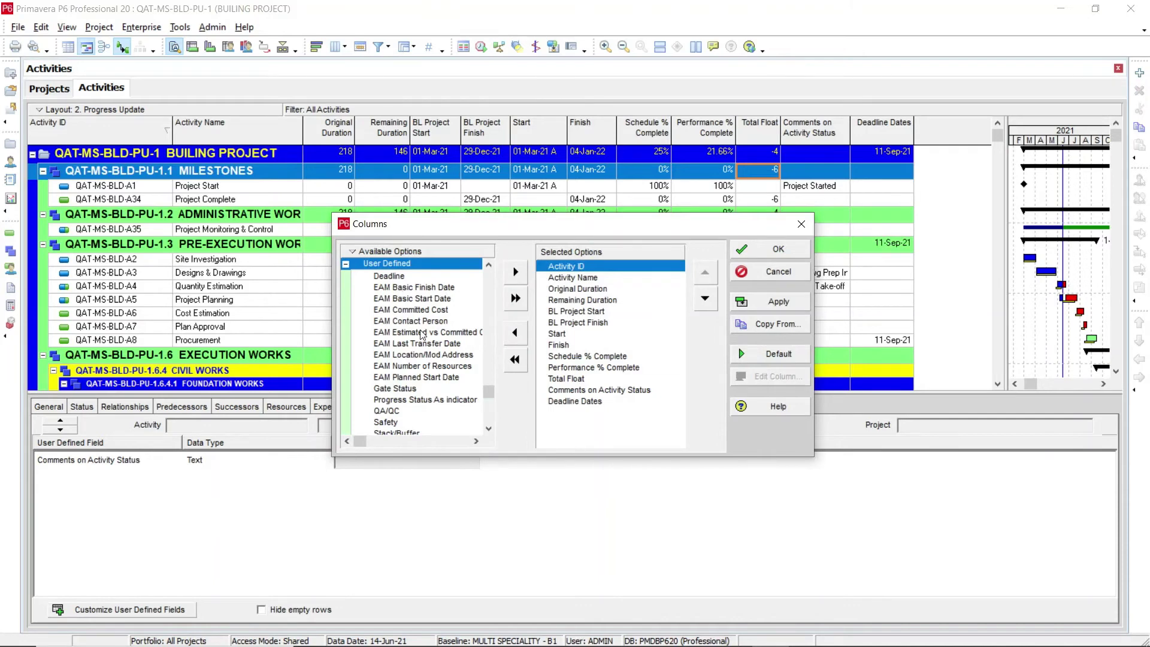
scroll(421, 333, "down", 1)
left_click(405, 366)
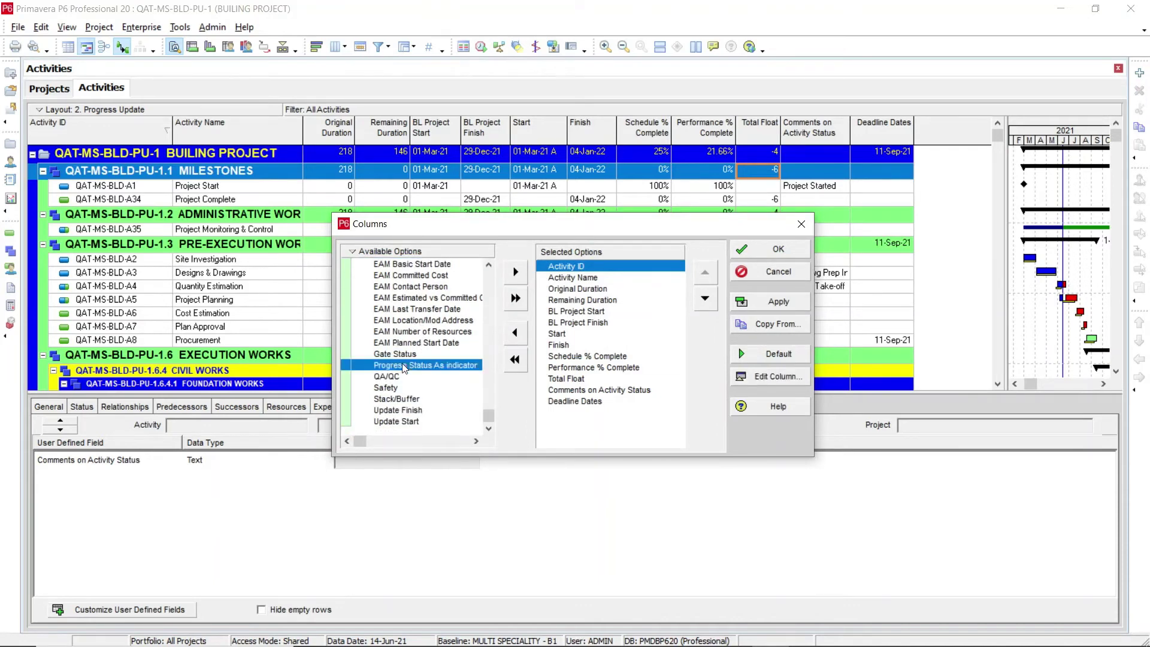
left_click(565, 402)
left_click(513, 273)
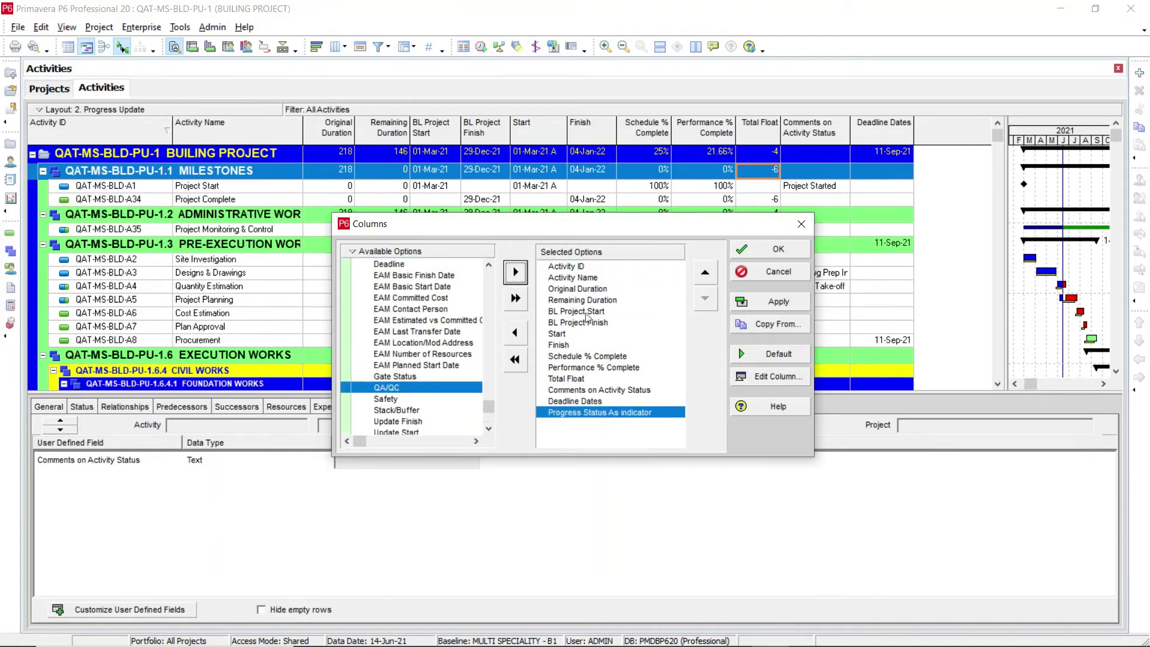
left_click(761, 247)
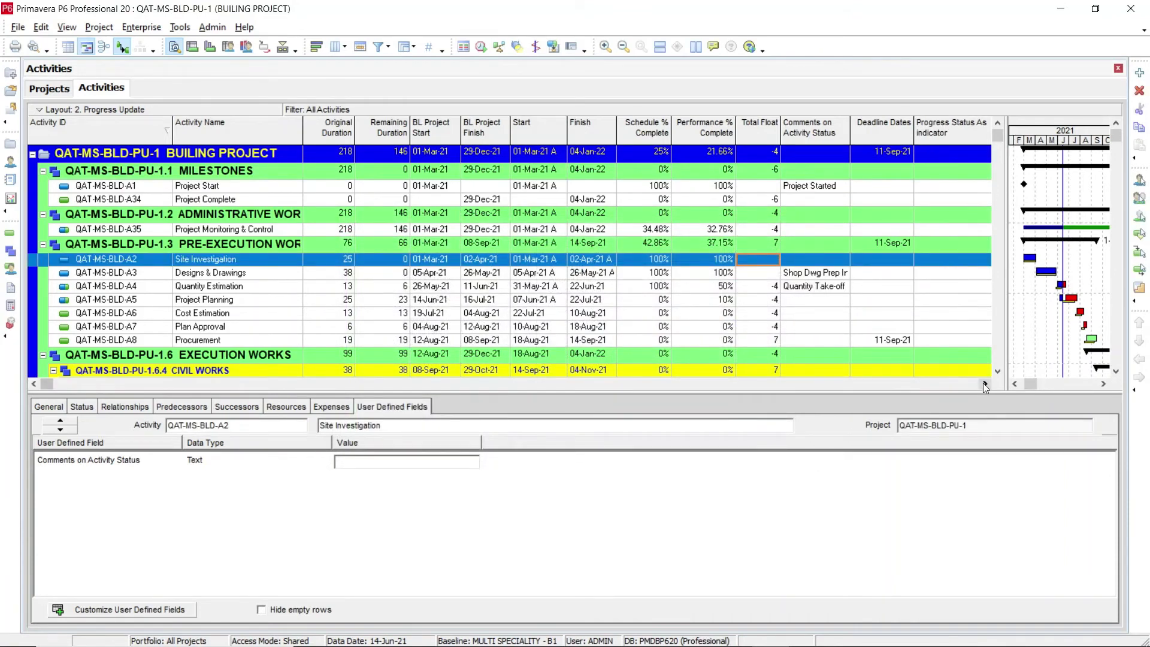
Set the progress status indicator to the green check for Project Start and the red cross for Project Monitoring & Control
left_click(938, 186)
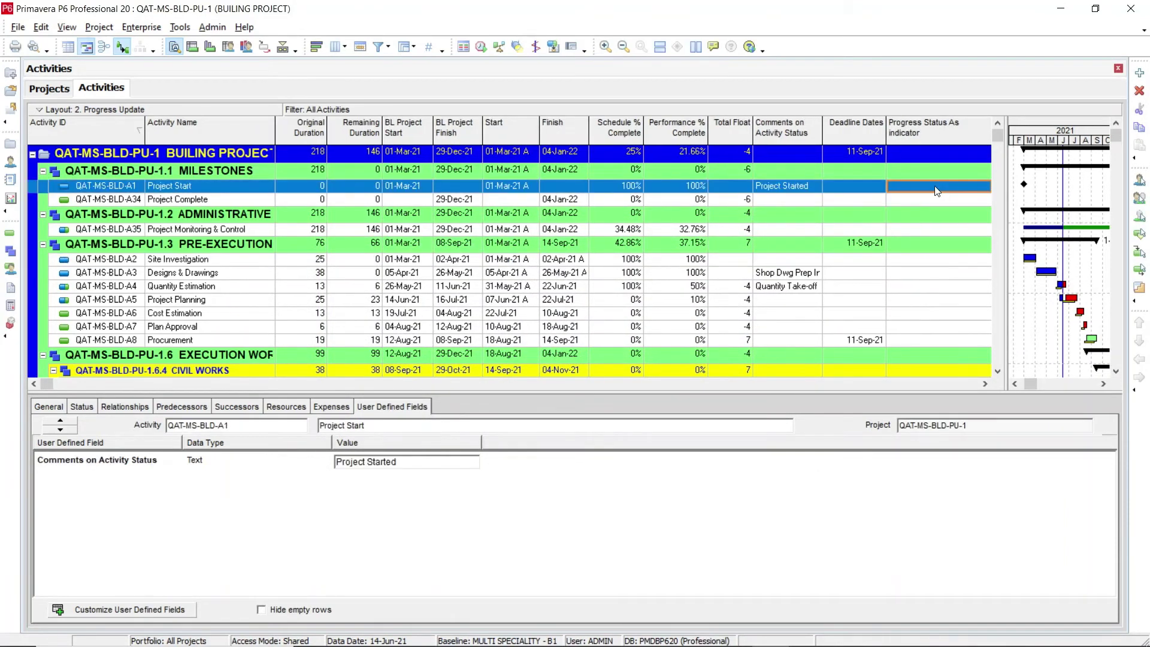
left_click(937, 190)
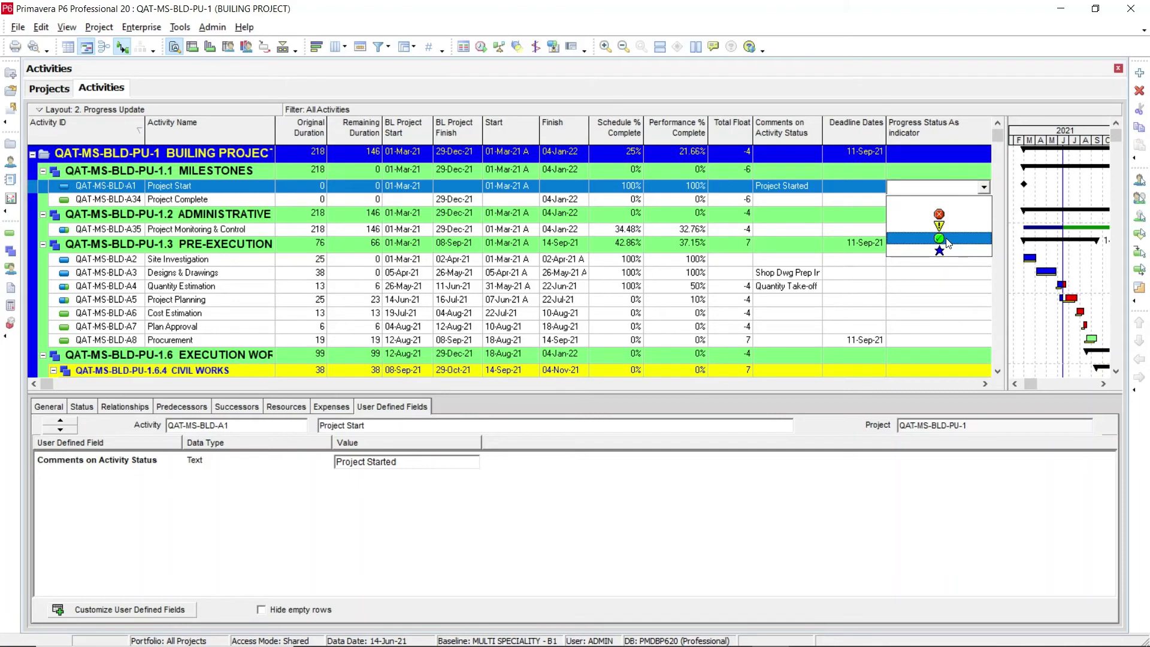
left_click(941, 239)
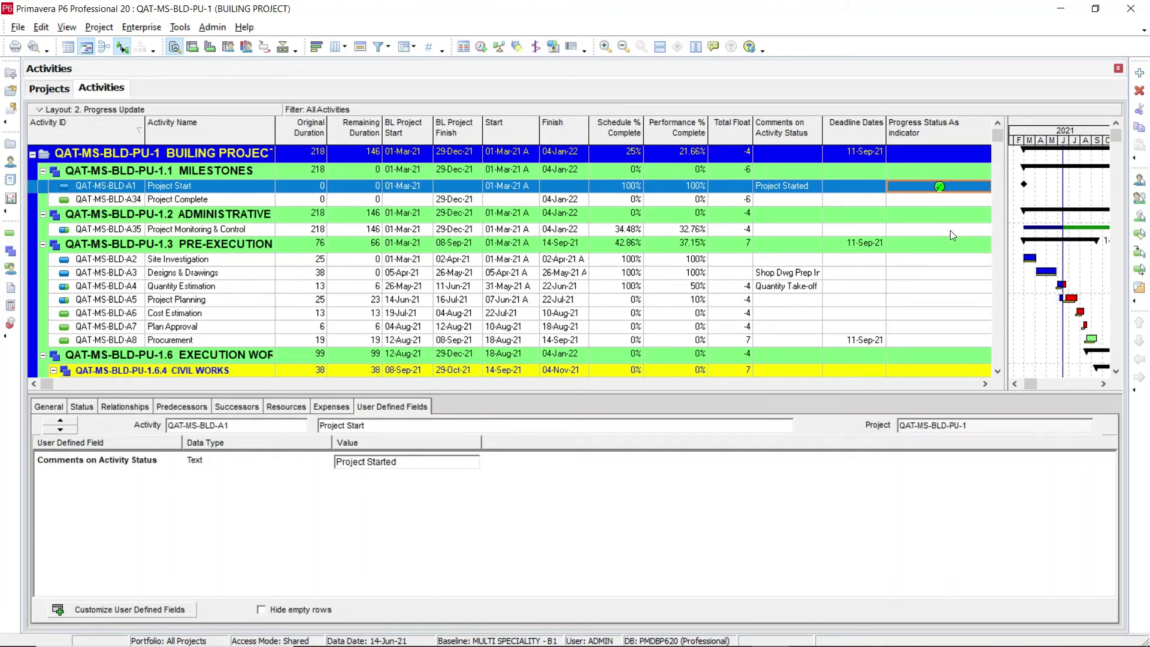
left_click(951, 231)
left_click(952, 231)
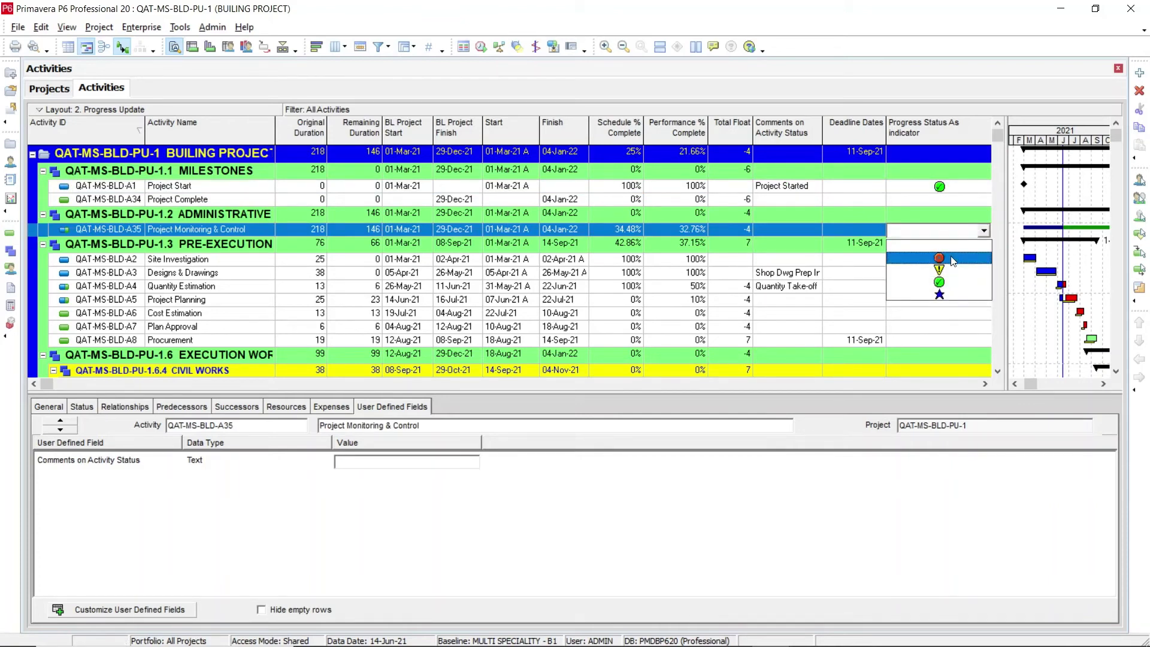
left_click(954, 261)
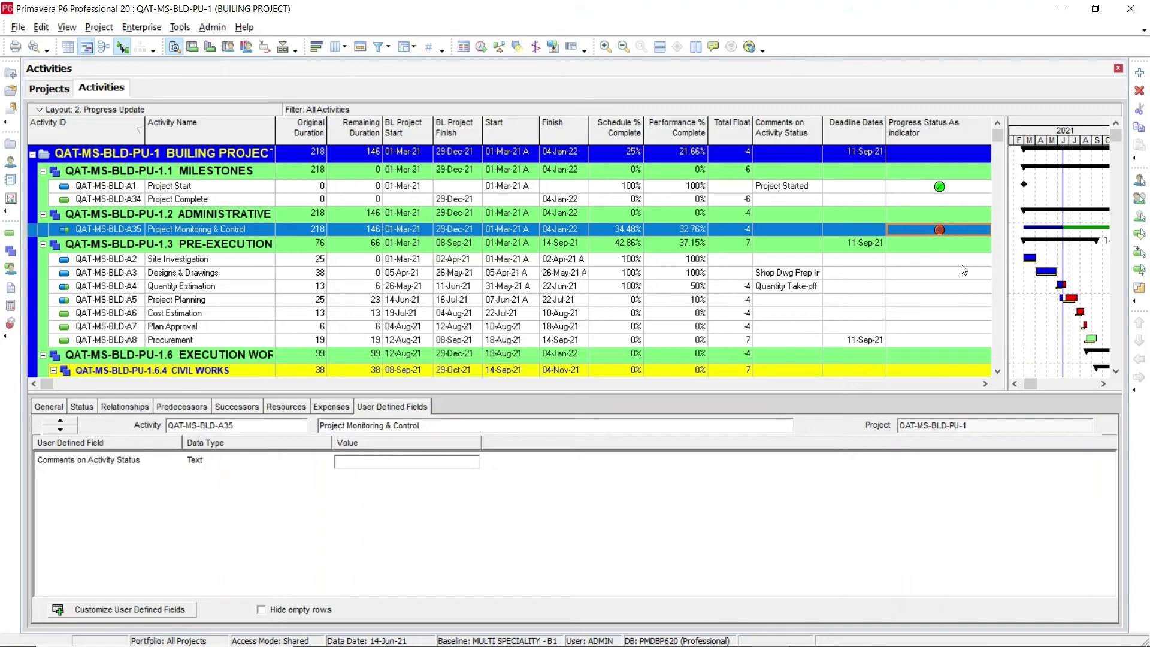
Assign the blue star progress status indicator to the Site Investigation and Designs & Drawings activities
left_click(944, 259)
left_click(943, 259)
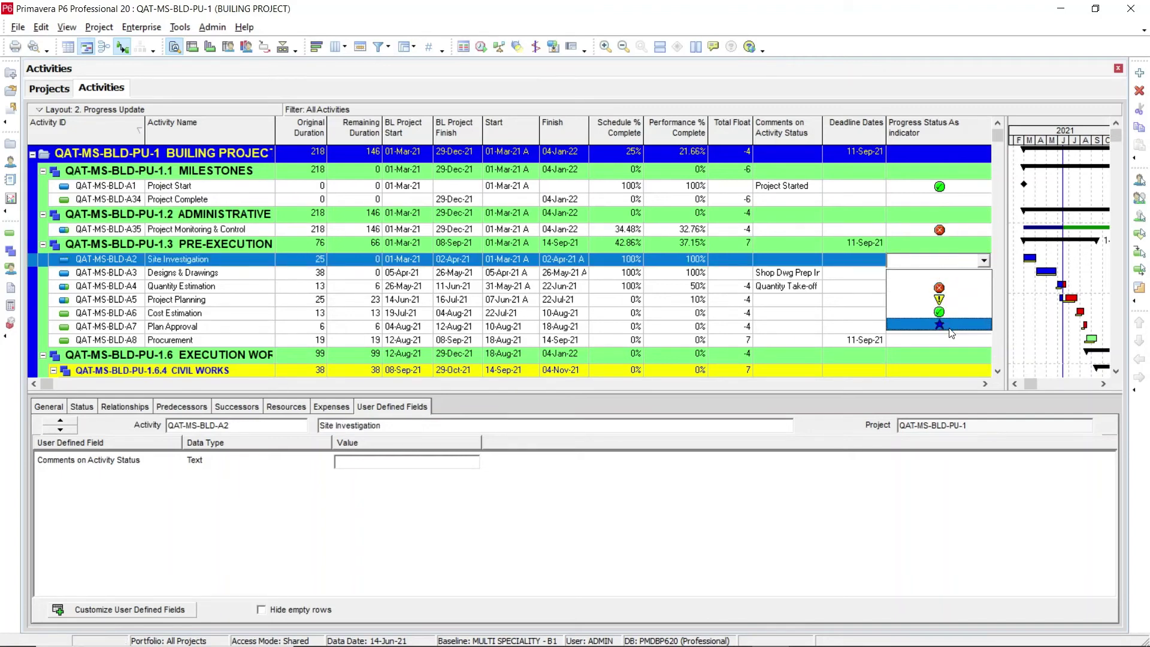
left_click(951, 326)
left_click(932, 277)
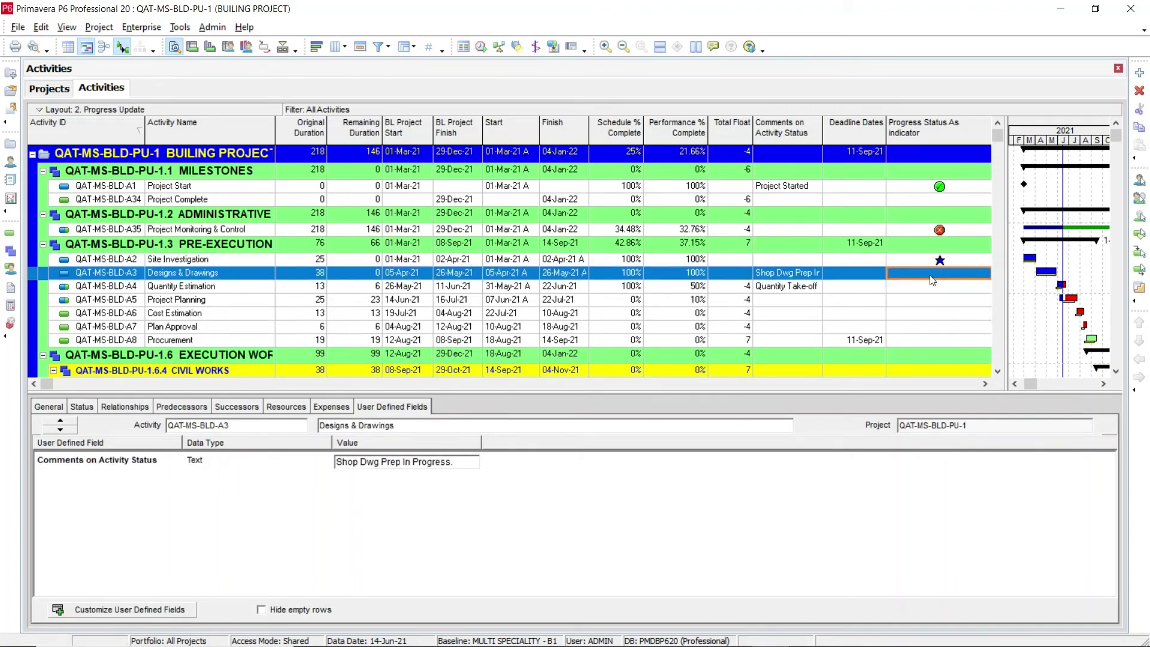
left_click(932, 278)
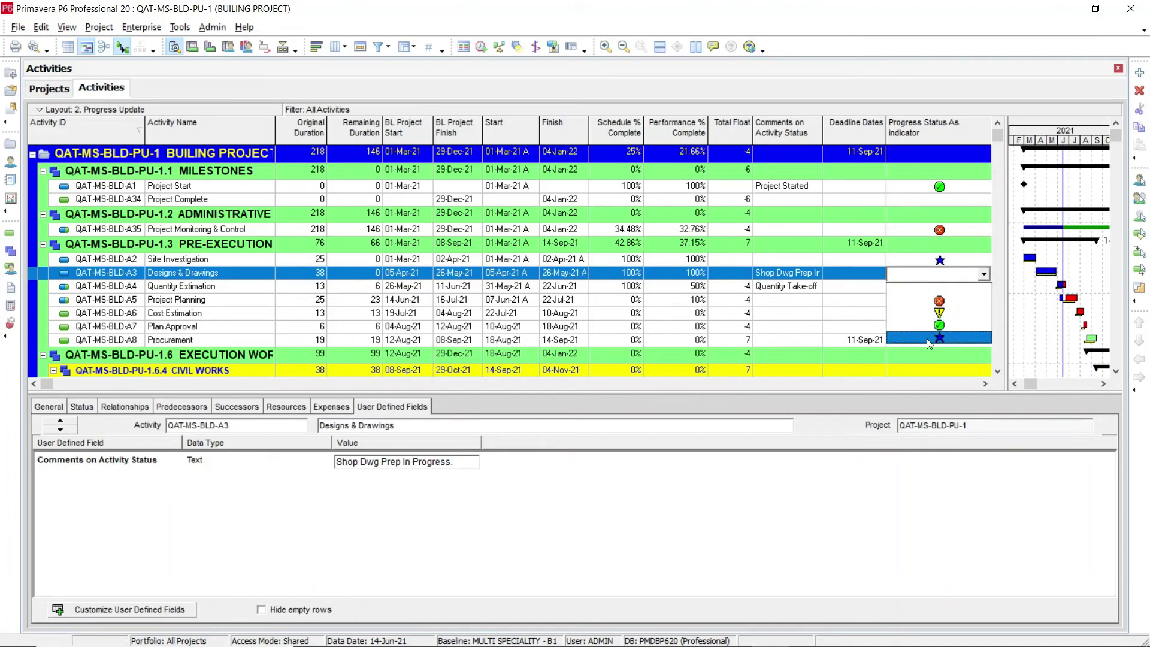
left_click(929, 342)
Assign the yellow warning progress status indicator to the Quantity Estimation activity
left_click(927, 290)
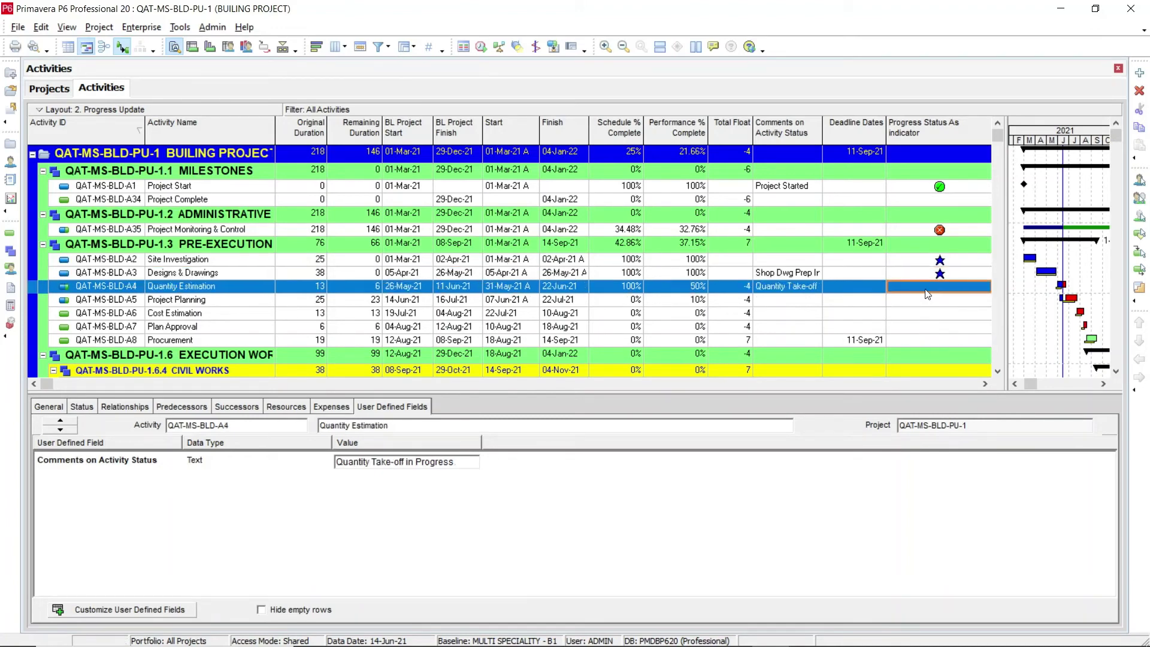
left_click(928, 292)
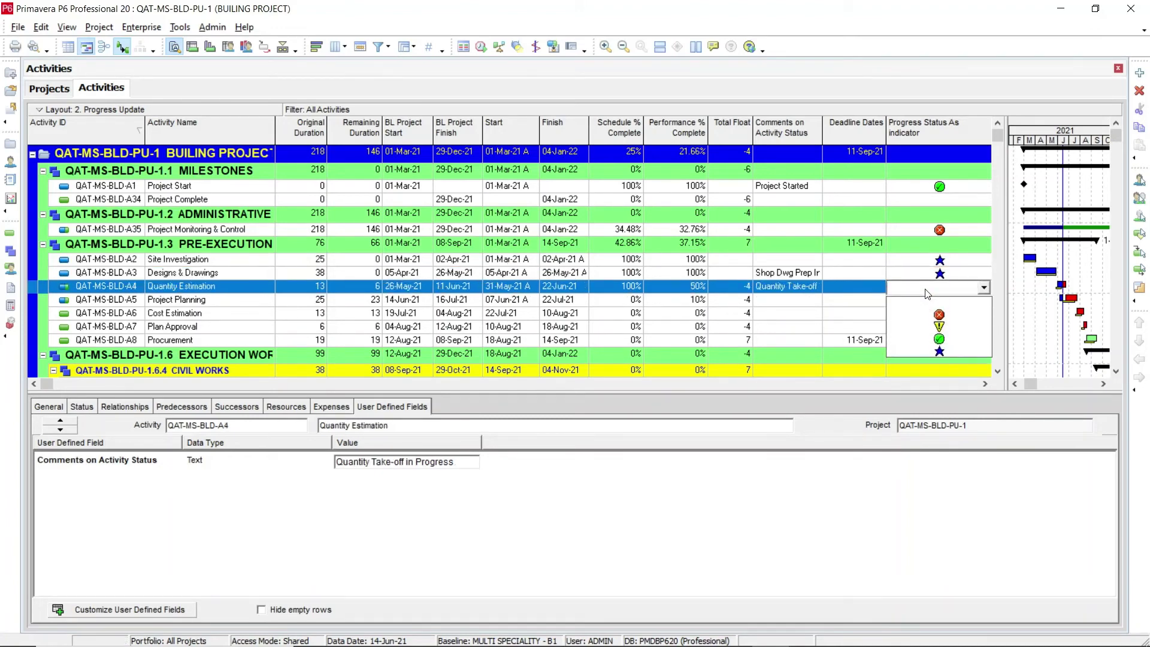
left_click(940, 327)
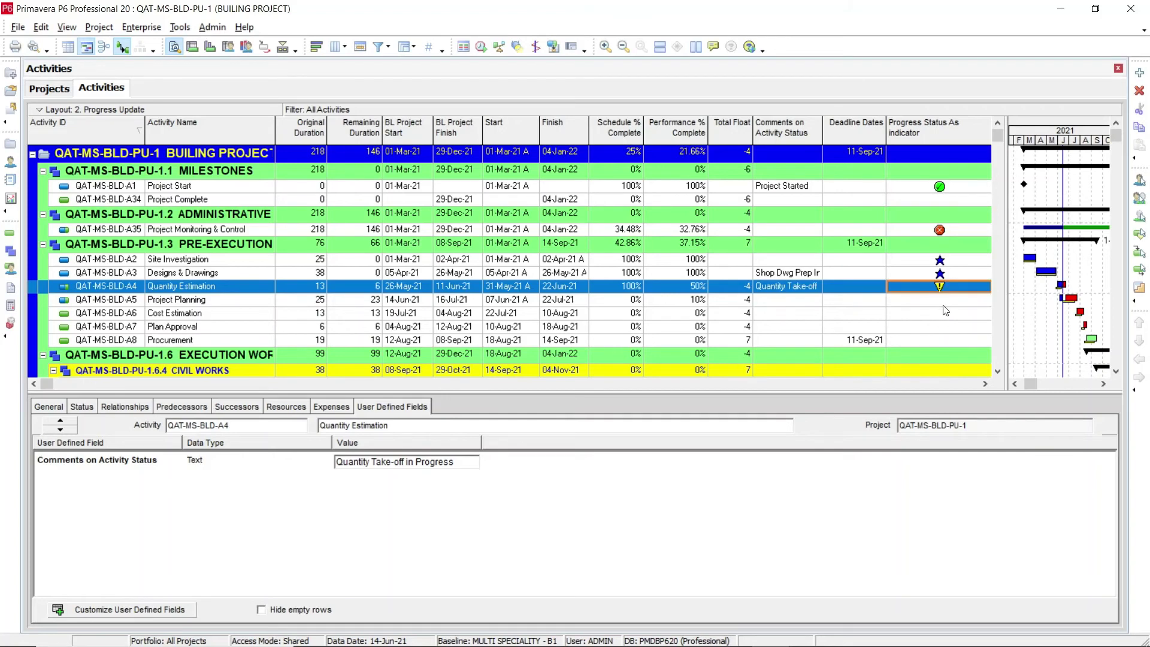
left_click(940, 305)
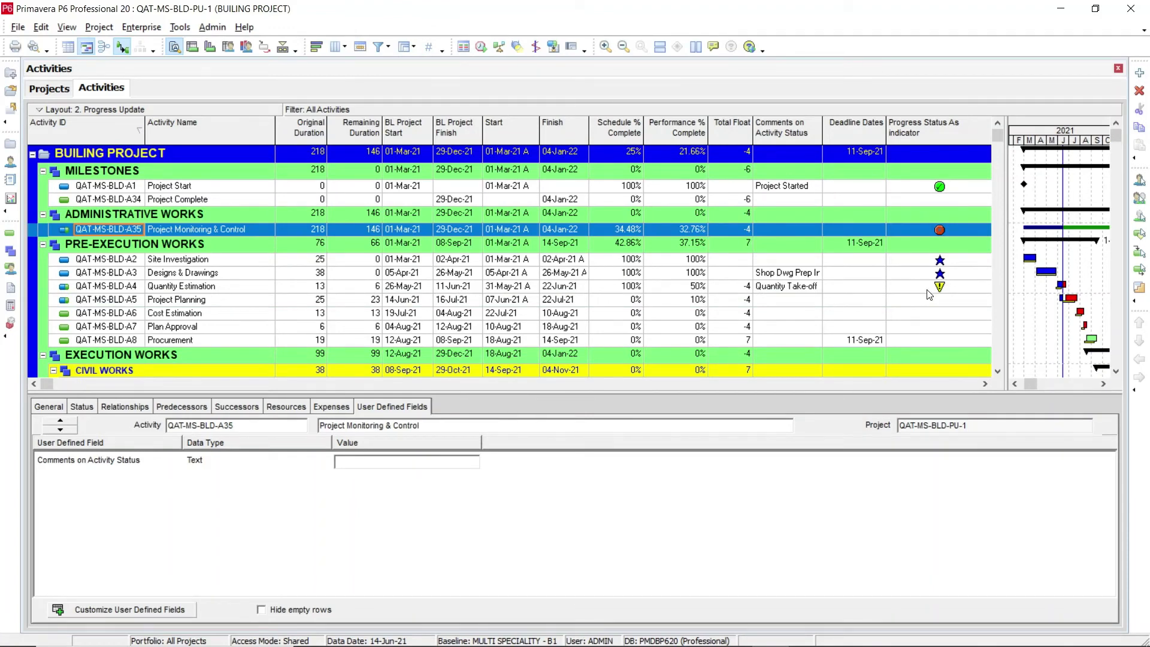
left_click(928, 290)
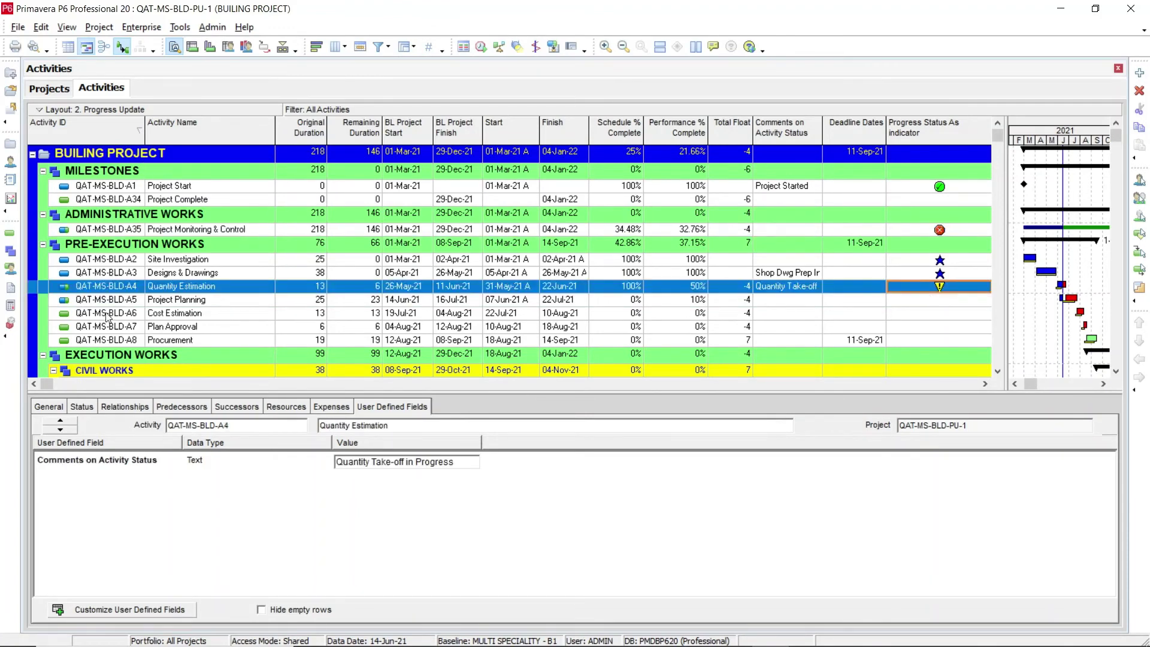
Group the activities by Progress Status As indicator instead of WBS and look through the resulting groups
right_click(106, 231)
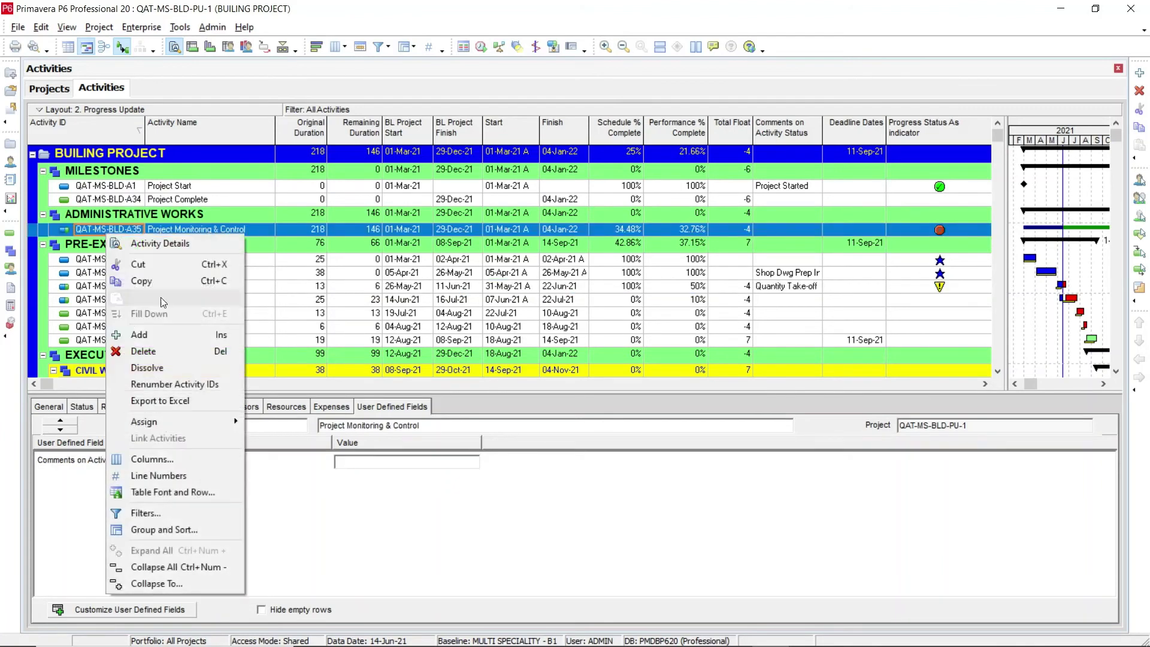
left_click(210, 533)
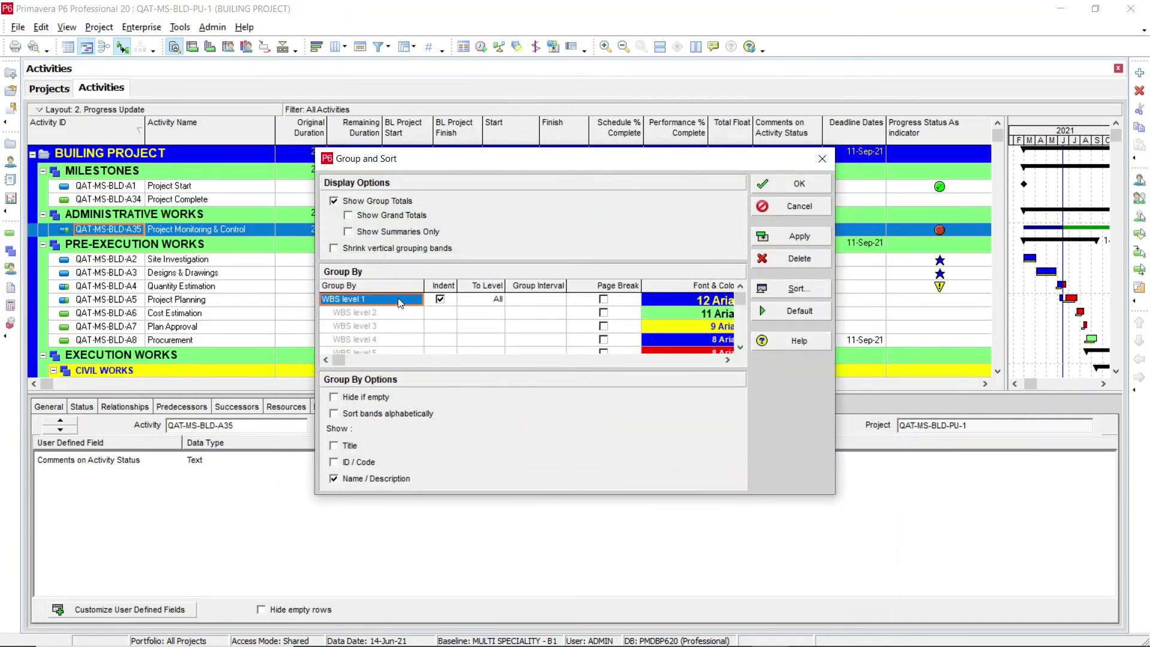
left_click(400, 303)
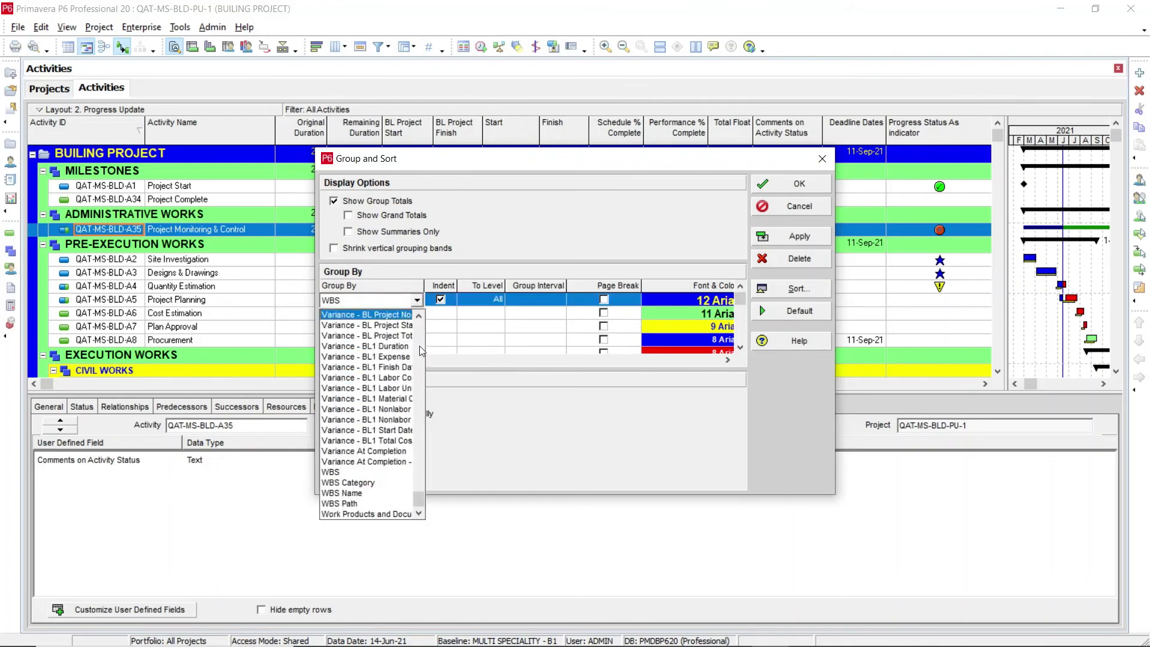
key("p")
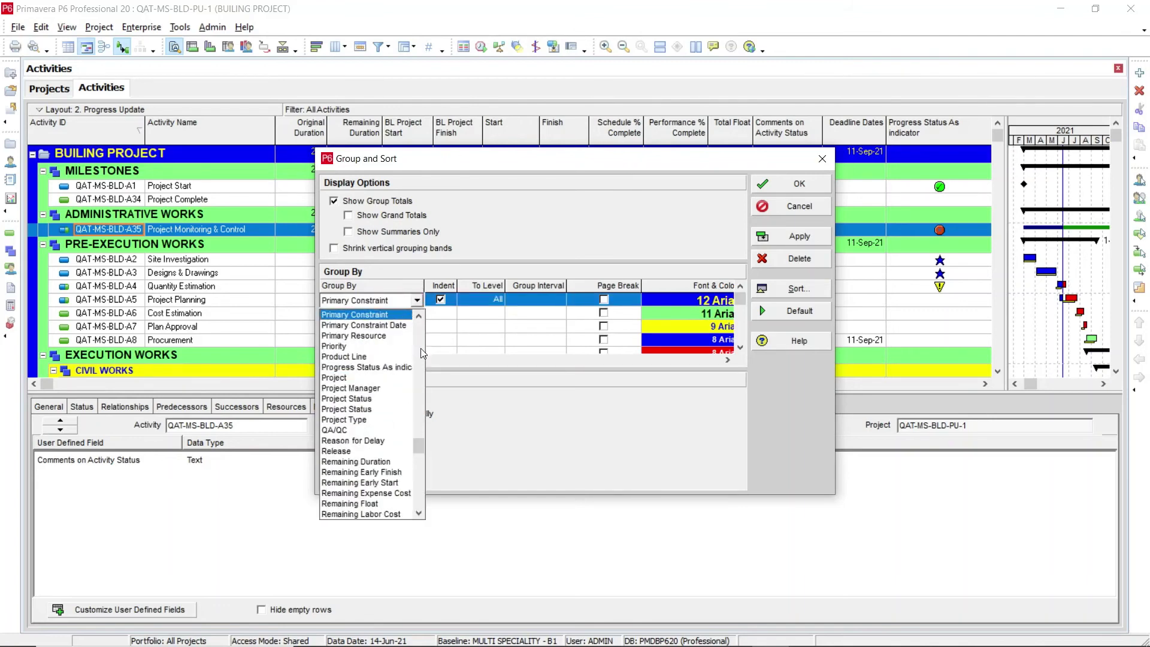
left_click(396, 366)
left_click(779, 236)
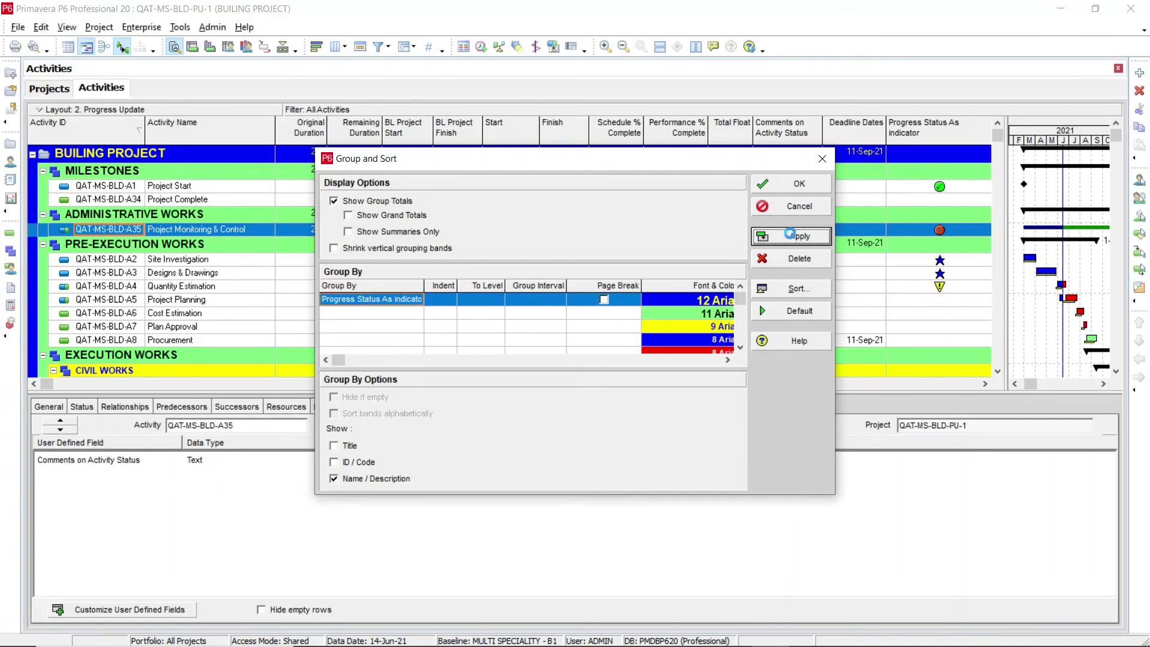
left_click(786, 189)
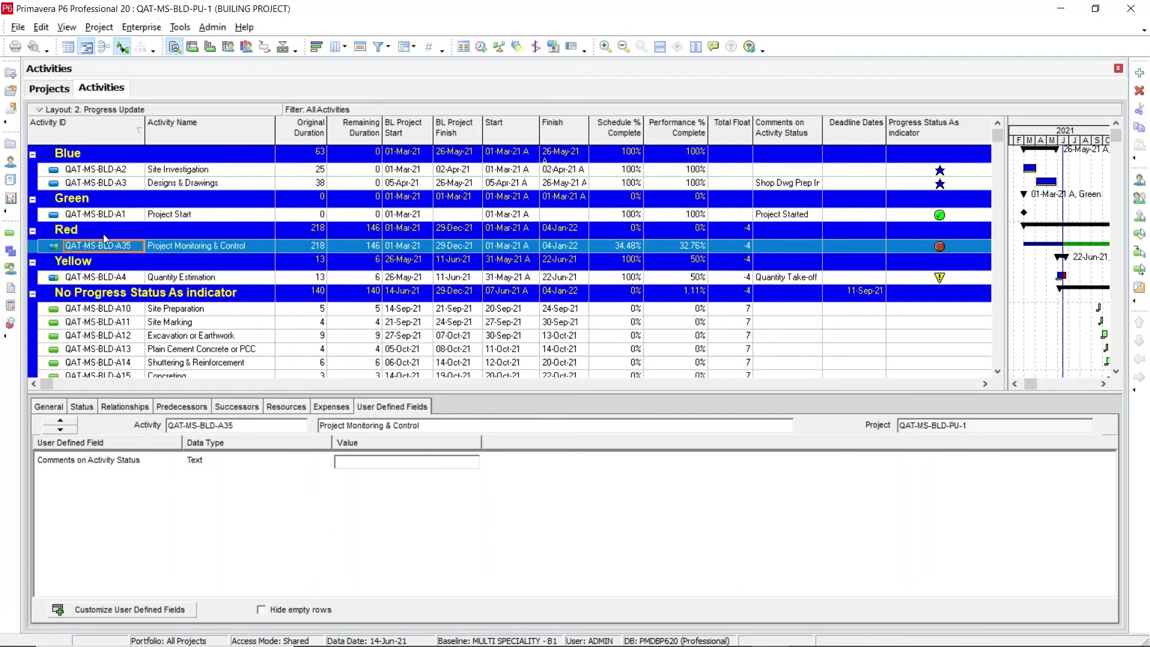
left_click(96, 308)
scroll(95, 307, "down", 2)
scroll(96, 308, "up", 2)
scroll(97, 310, "down", 2)
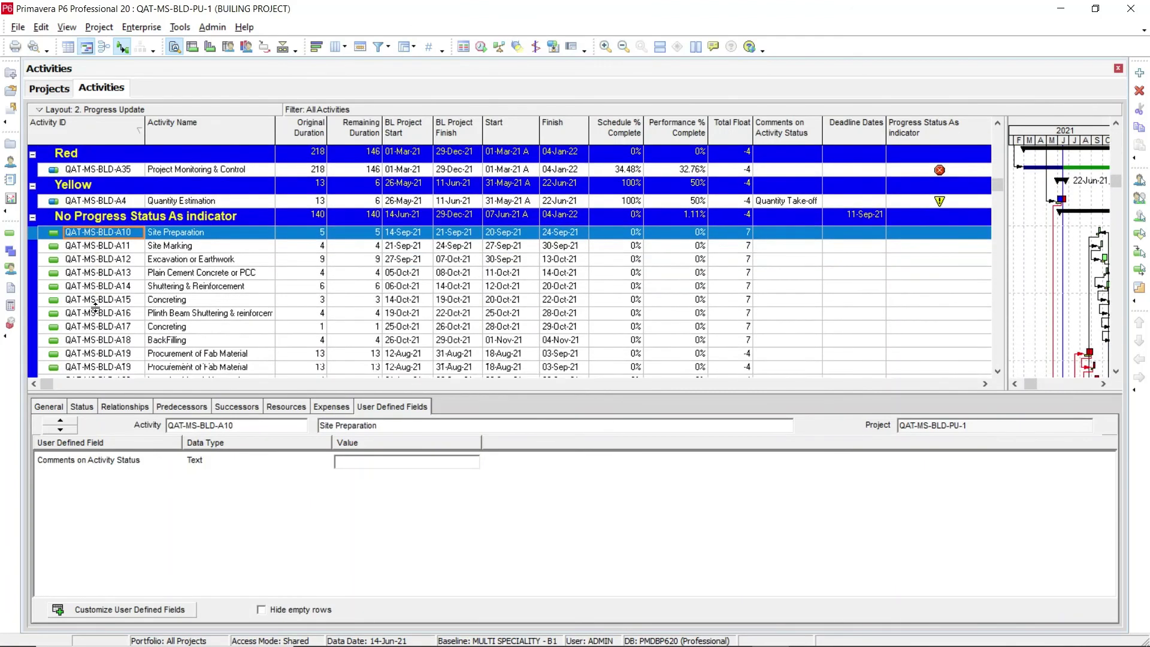
scroll(97, 311, "up", 2)
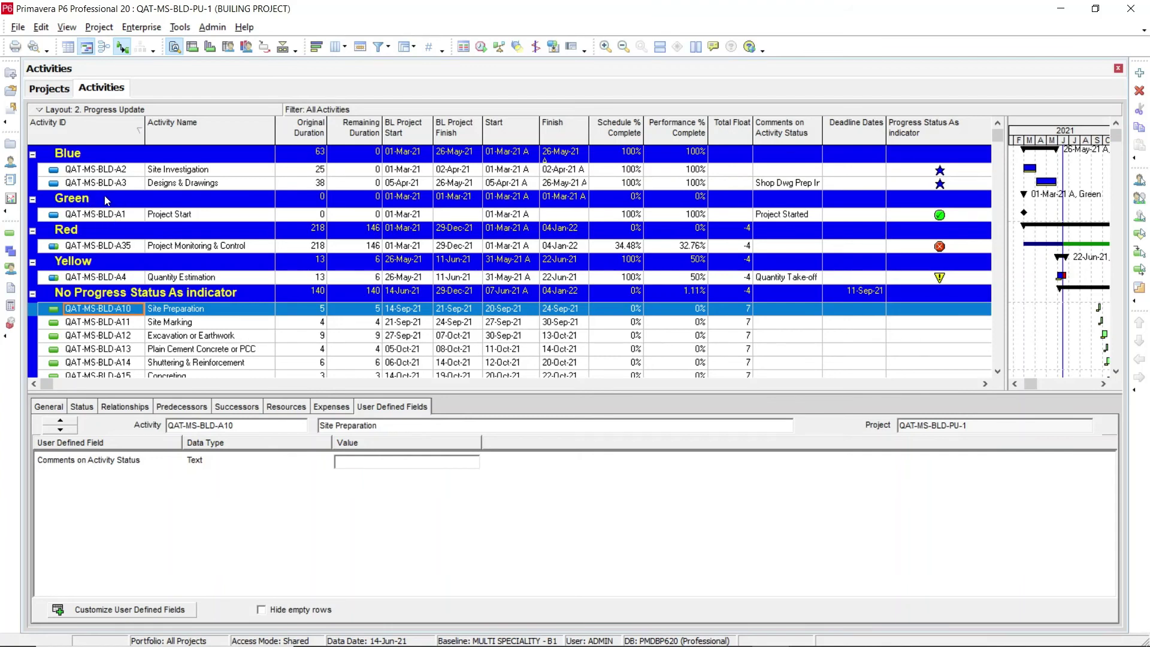
Create a new activity filter and name it UDF Filter
left_click(126, 263)
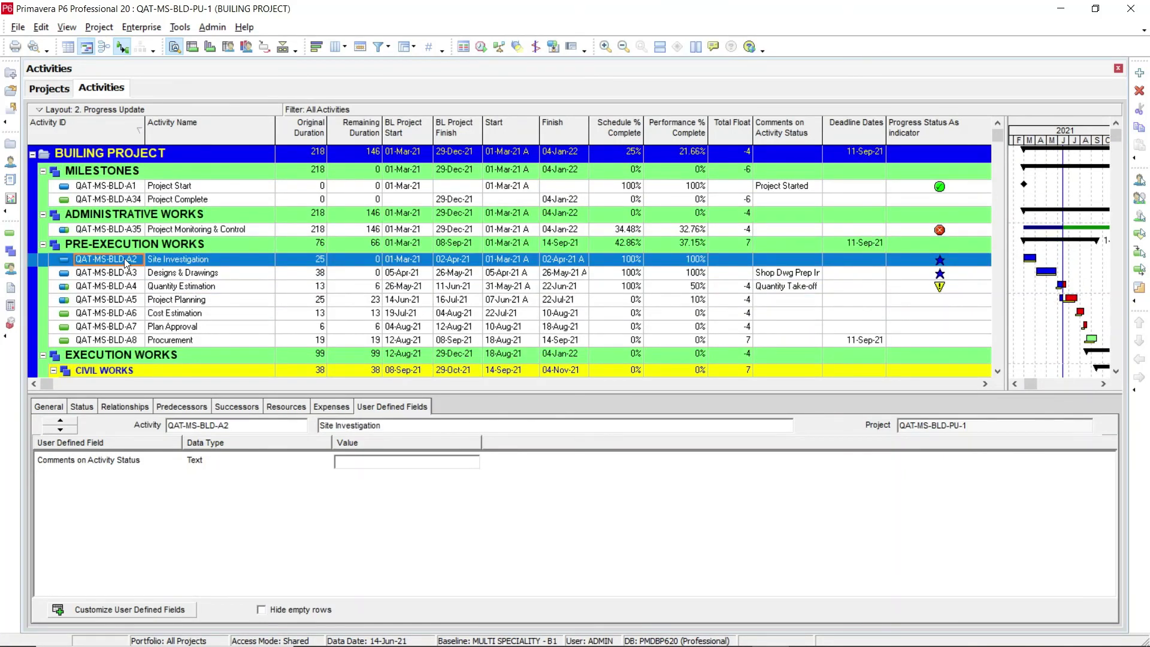
right_click(123, 257)
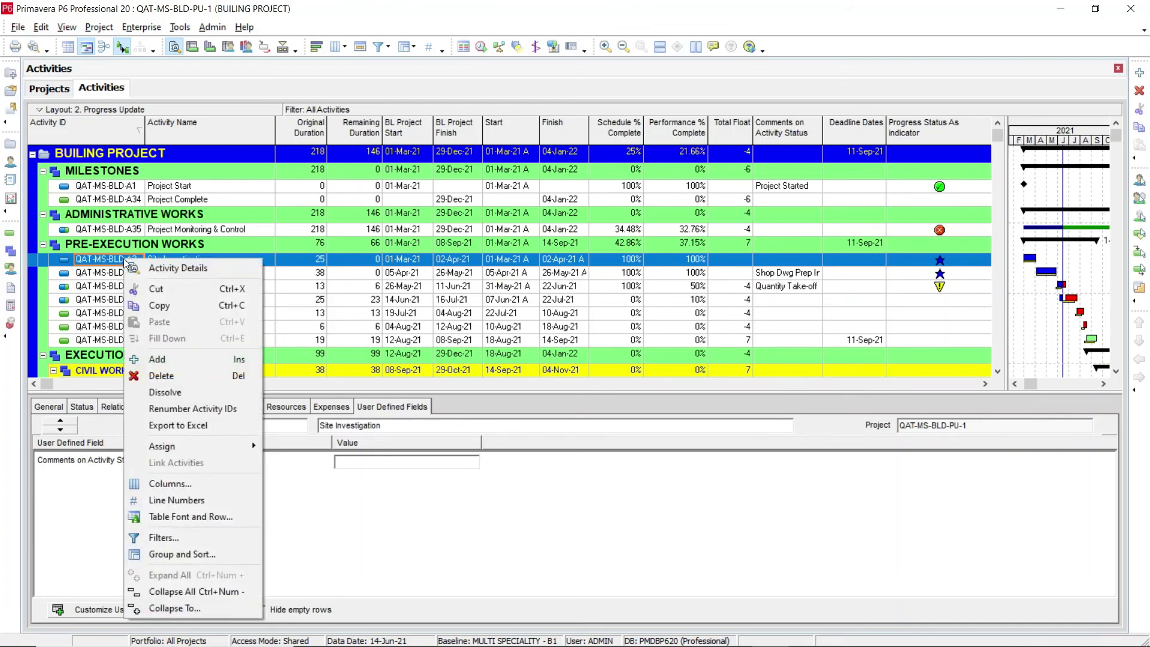
left_click(190, 538)
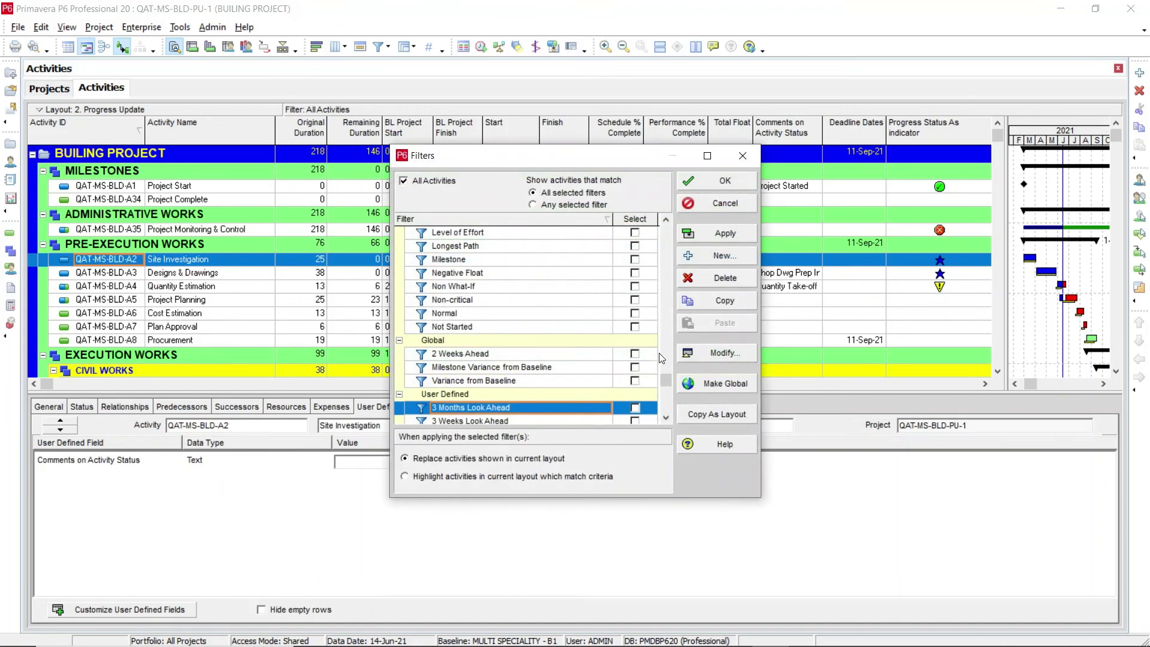
scroll(647, 389, "down", 1)
left_click(506, 410)
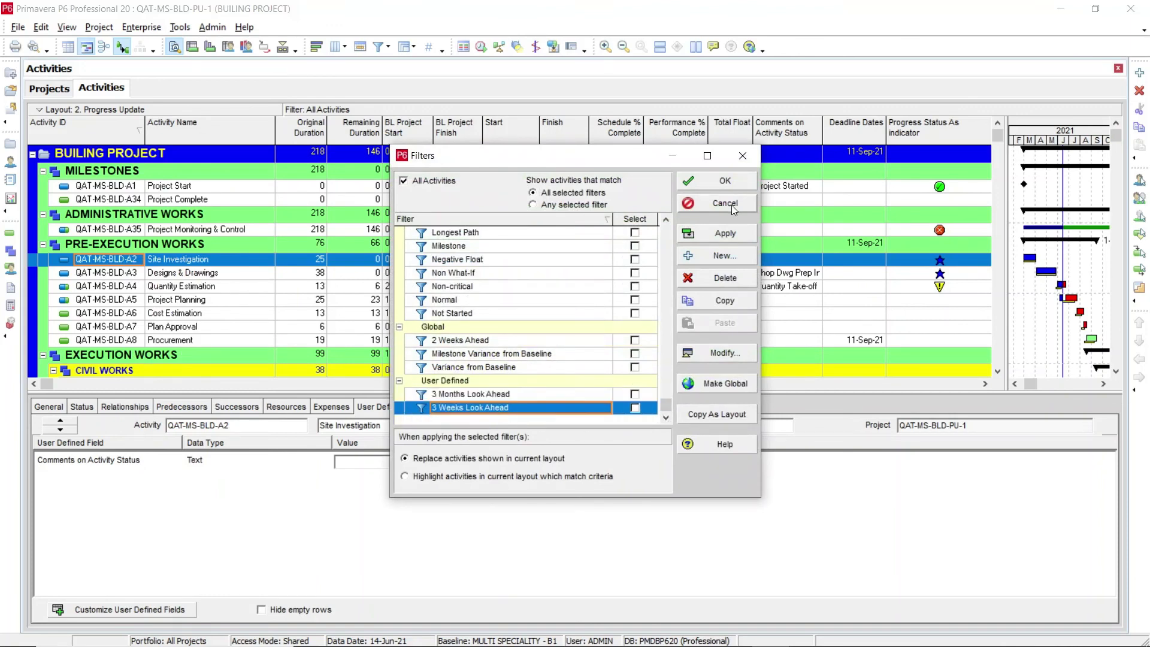
left_click(710, 258)
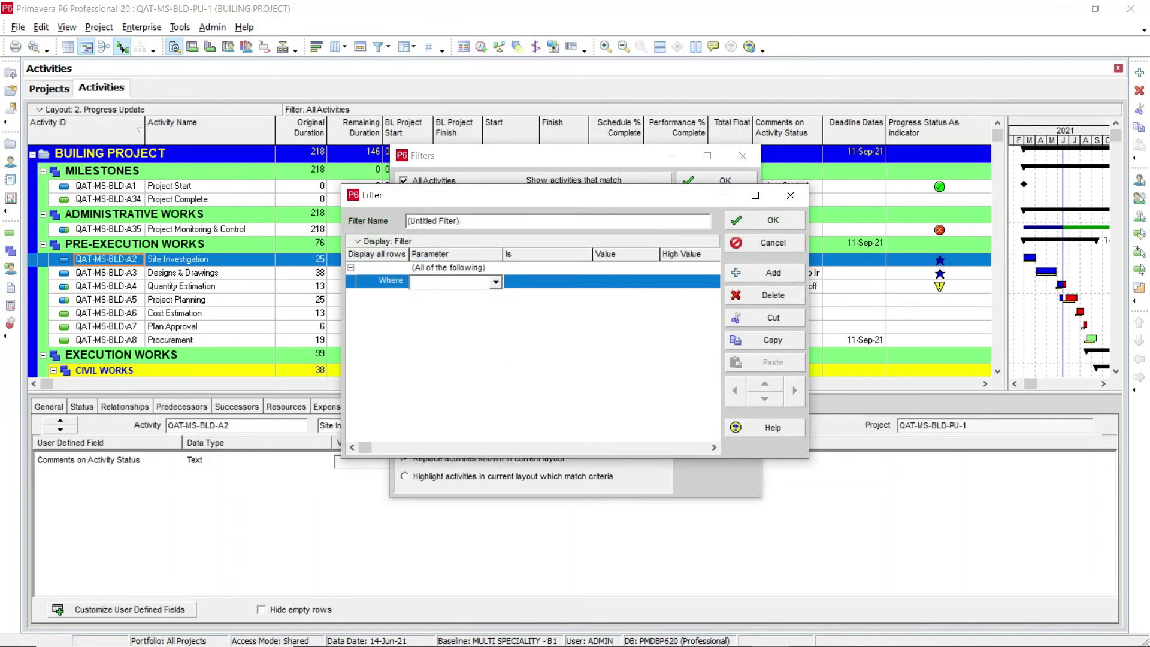
left_click_drag(467, 220, 403, 221)
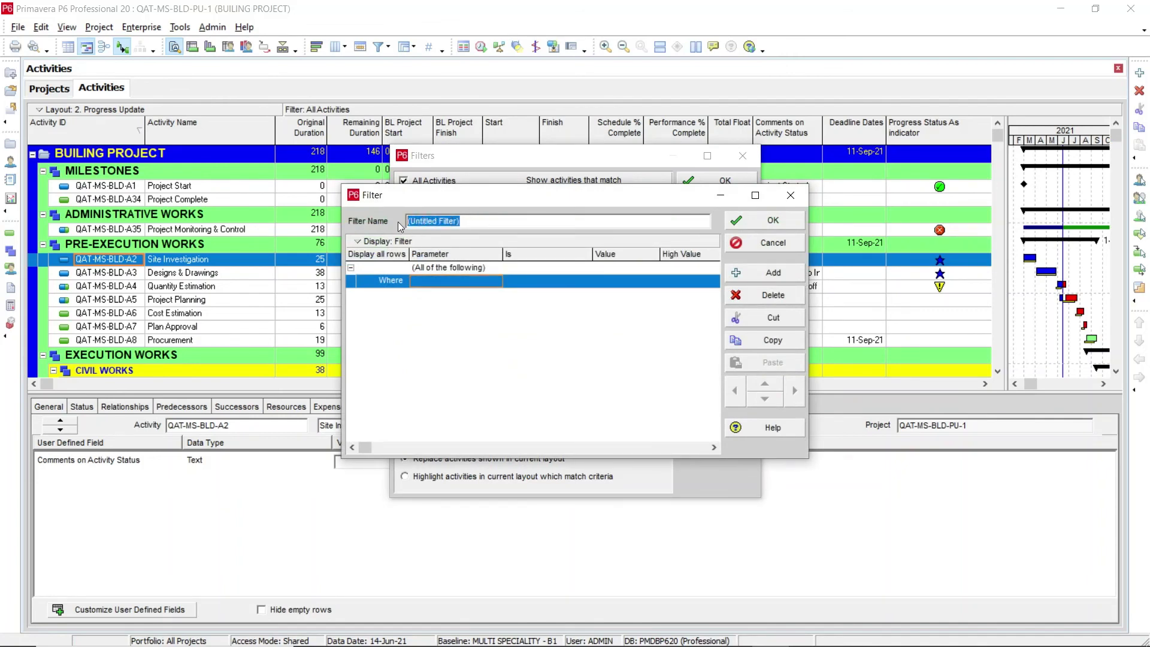
type("UDF Filter")
Define the filter condition as Progress Status As indicator equals the blue star and save the filter
left_click(446, 282)
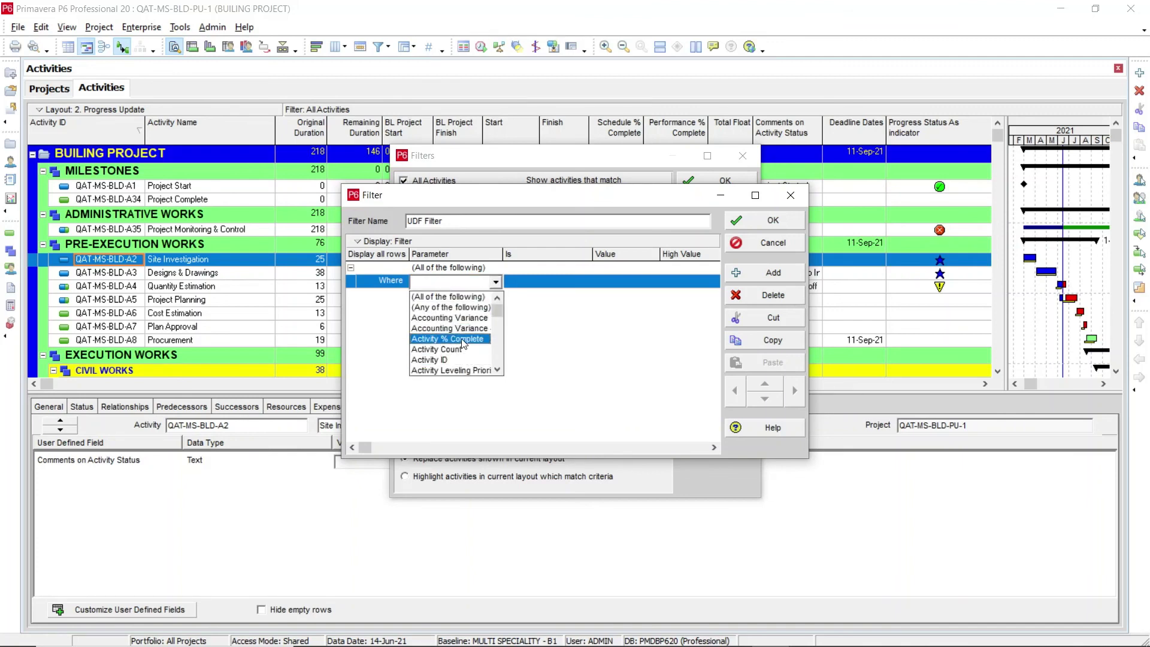
type("pr")
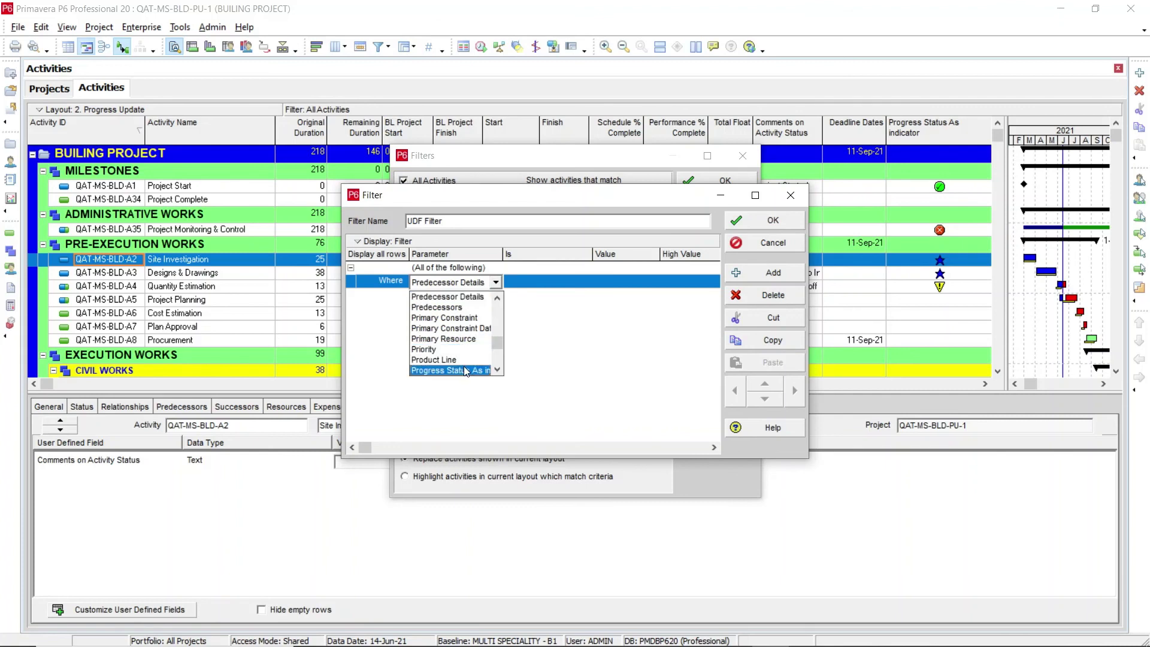
left_click(467, 372)
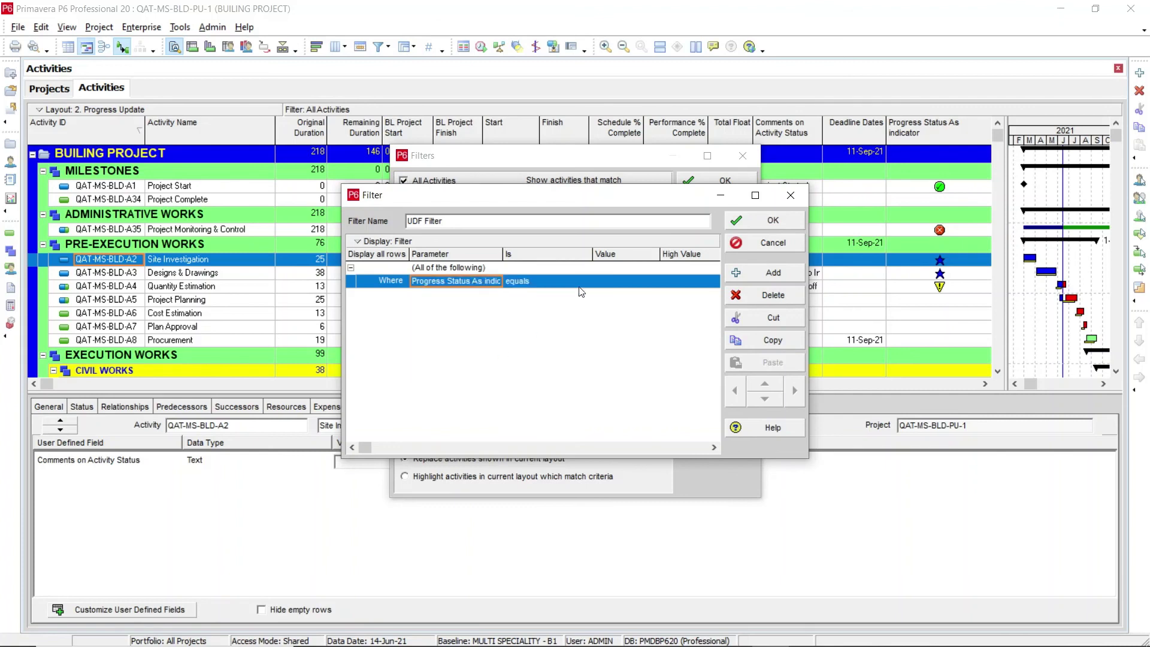
left_click(624, 281)
left_click(623, 283)
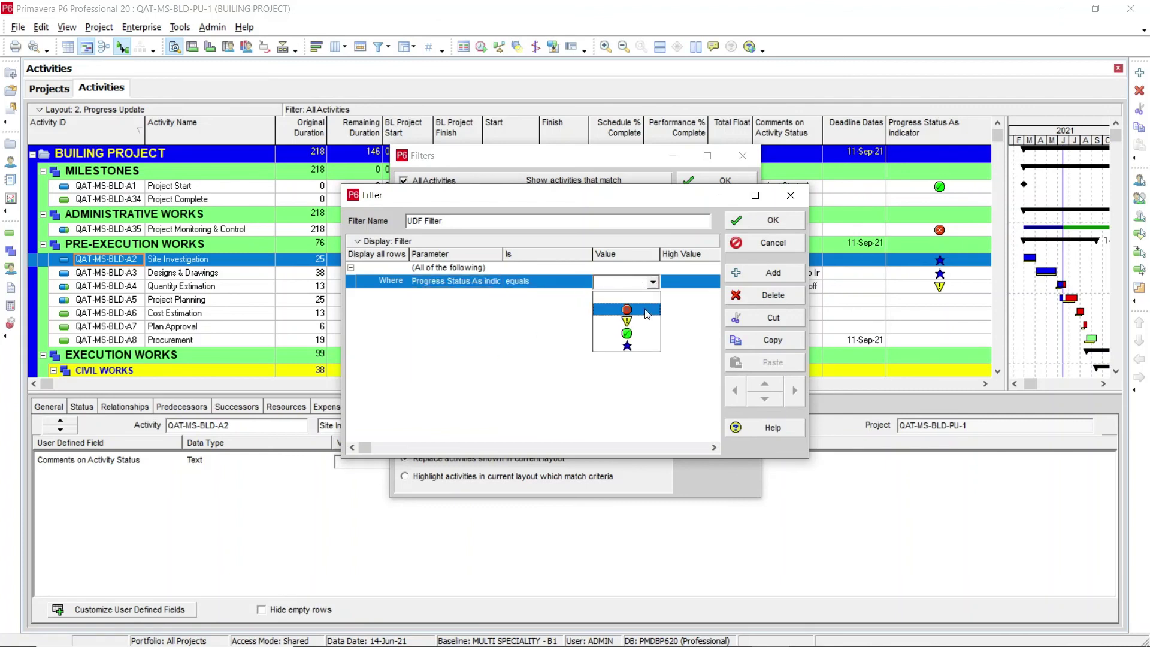
left_click(627, 346)
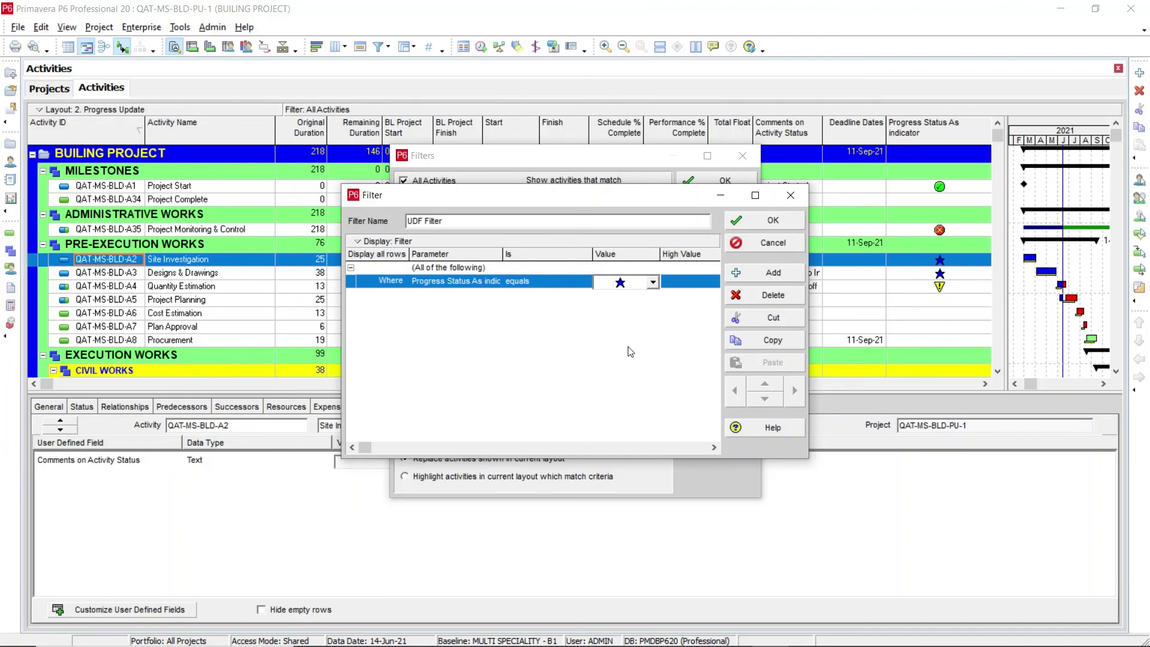
left_click(756, 221)
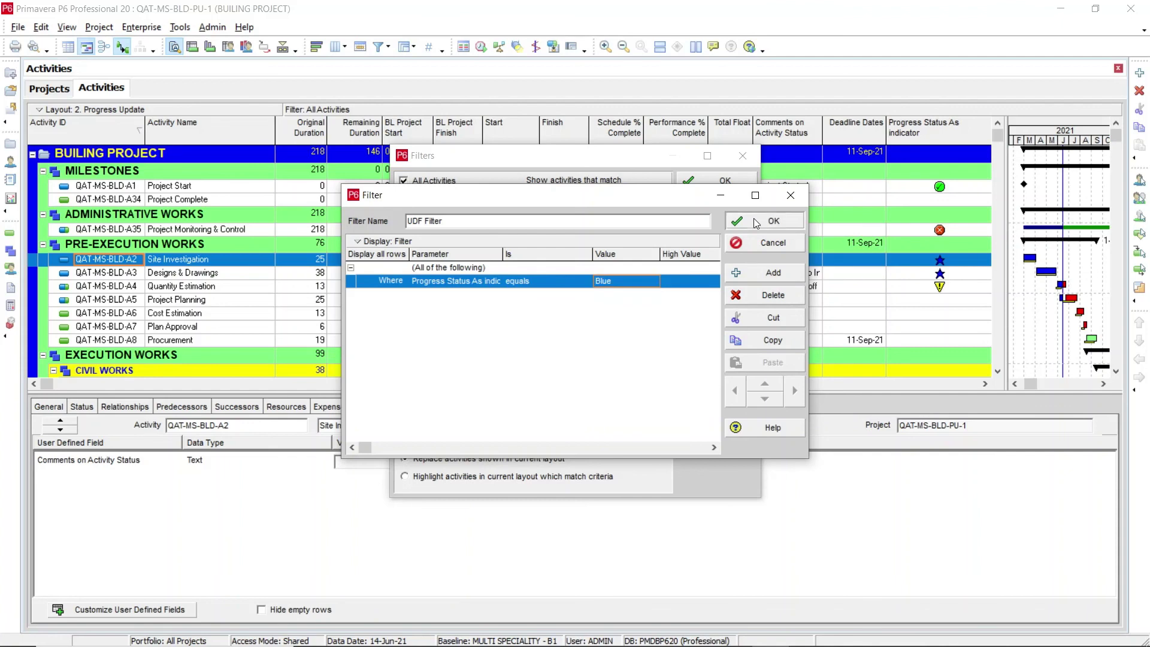
Apply UDF Filter to the current layout and check the Site Investigation and Designs & Drawings activities
left_click(720, 233)
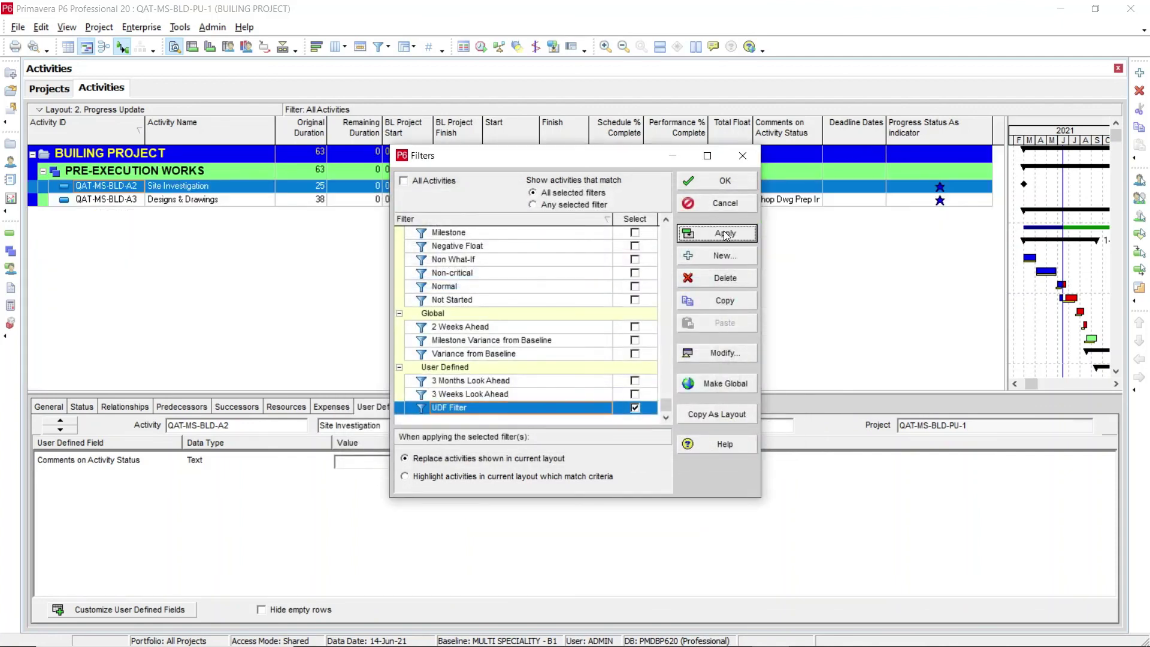
left_click(724, 180)
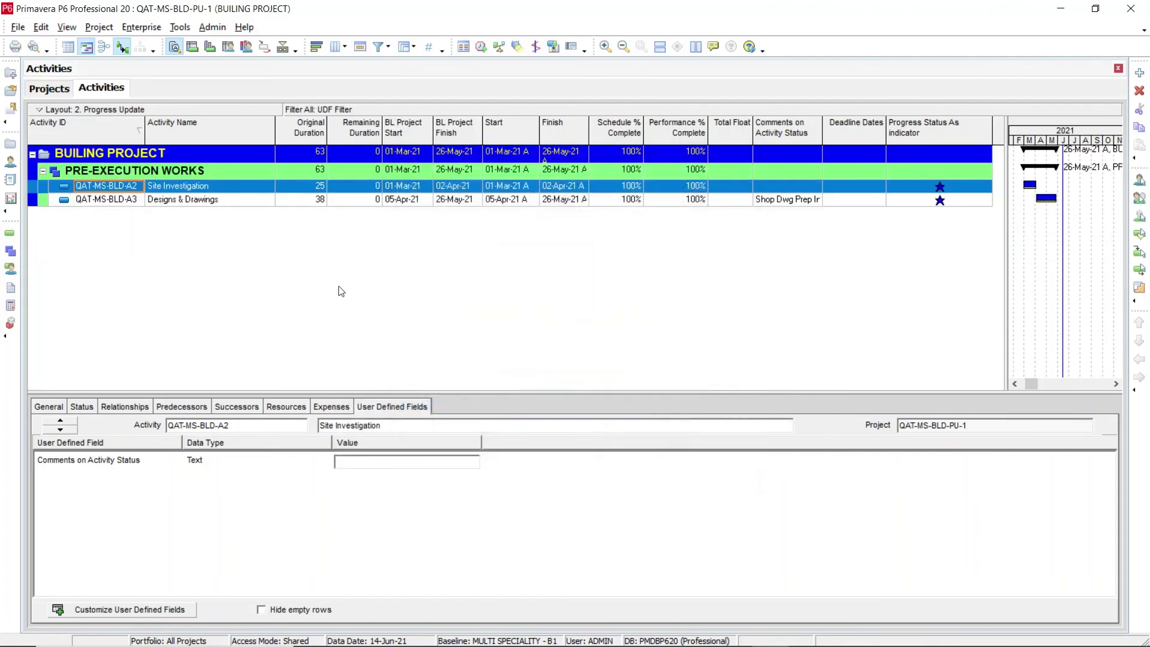
left_click(177, 189)
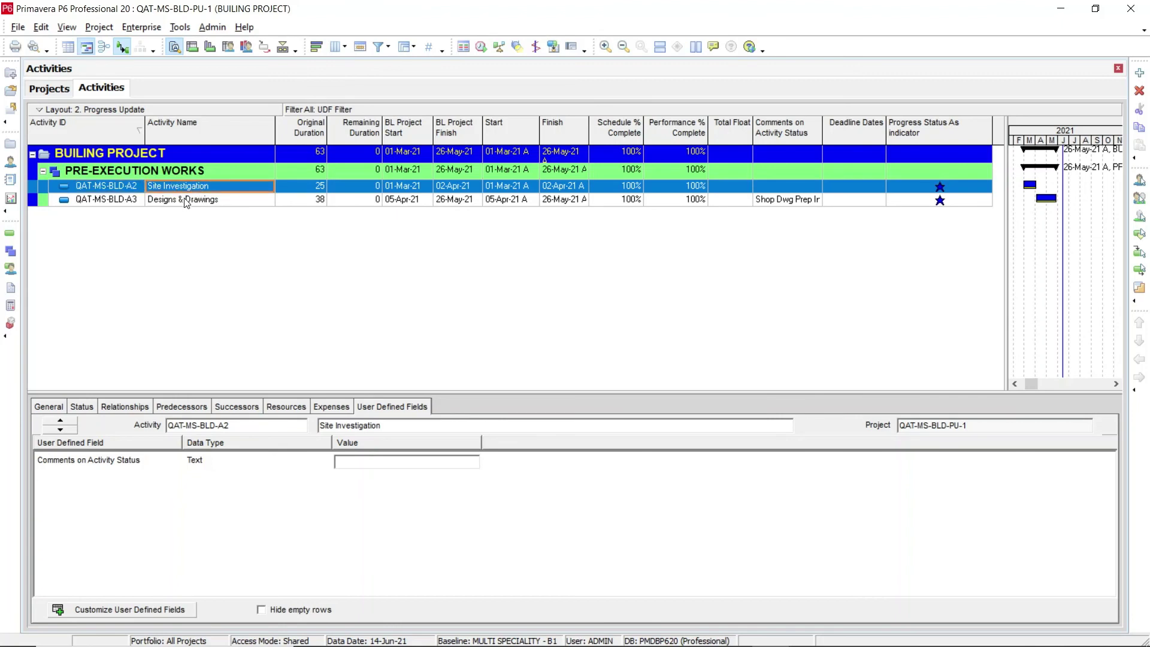
left_click(184, 202)
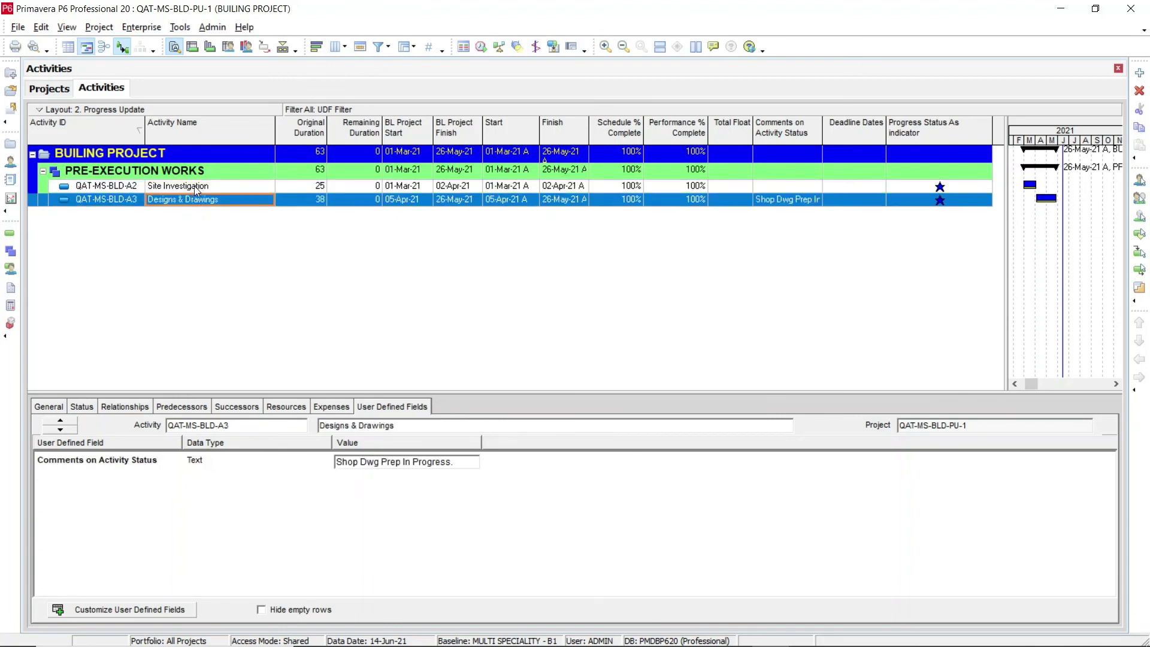
left_click(189, 187)
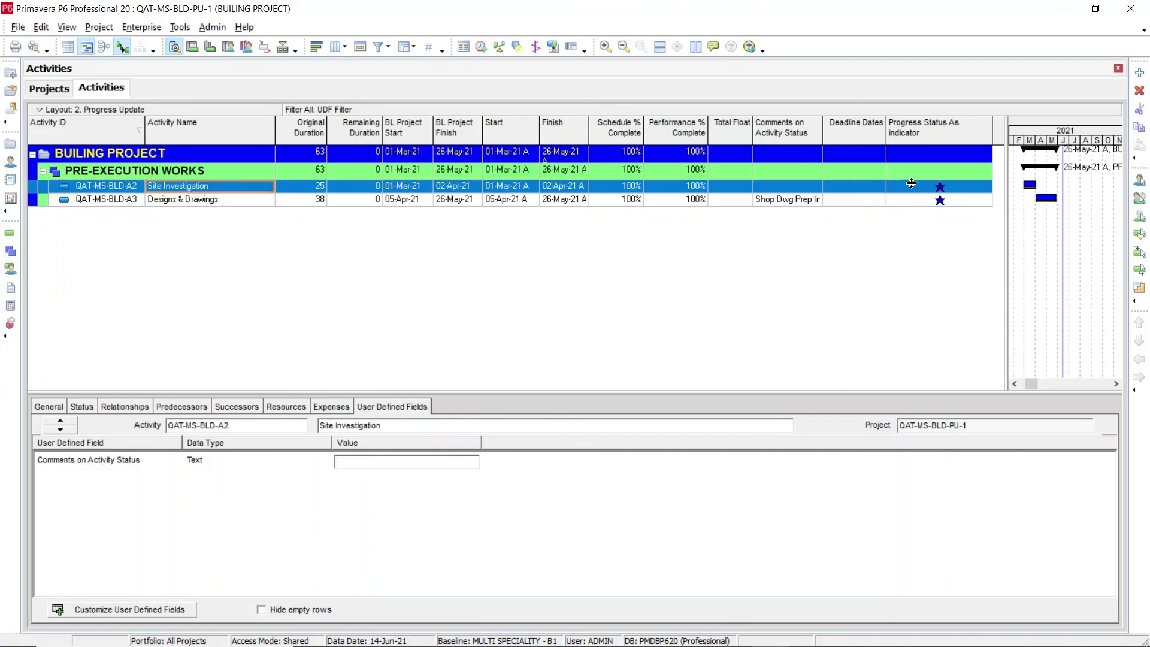